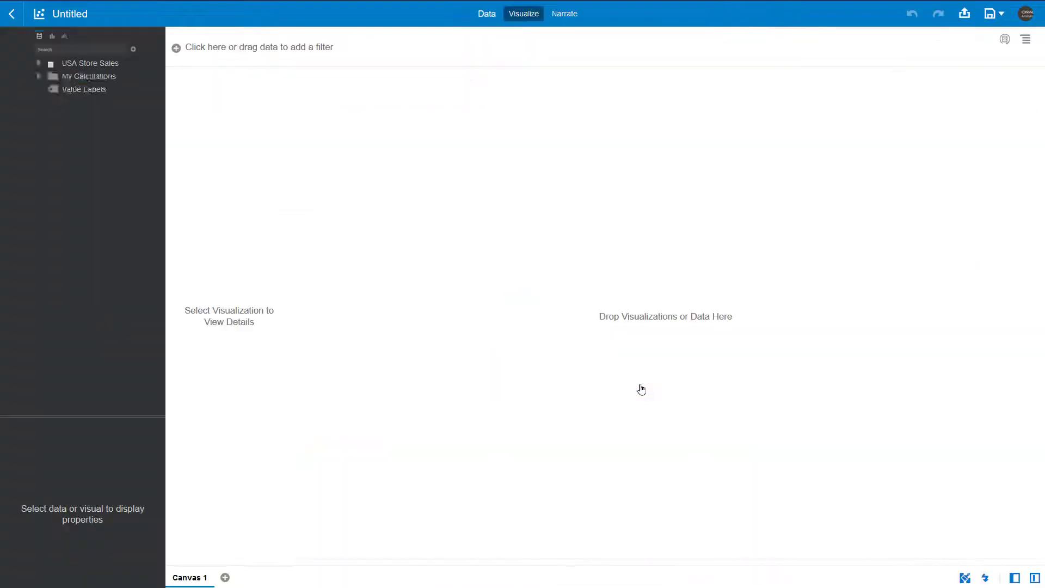
Create a visualization on the blank canvas from the Order Date, Revenue and Category fields of USA Store Sales.
{"action": "left_click", "coordinate": [137, 237]}
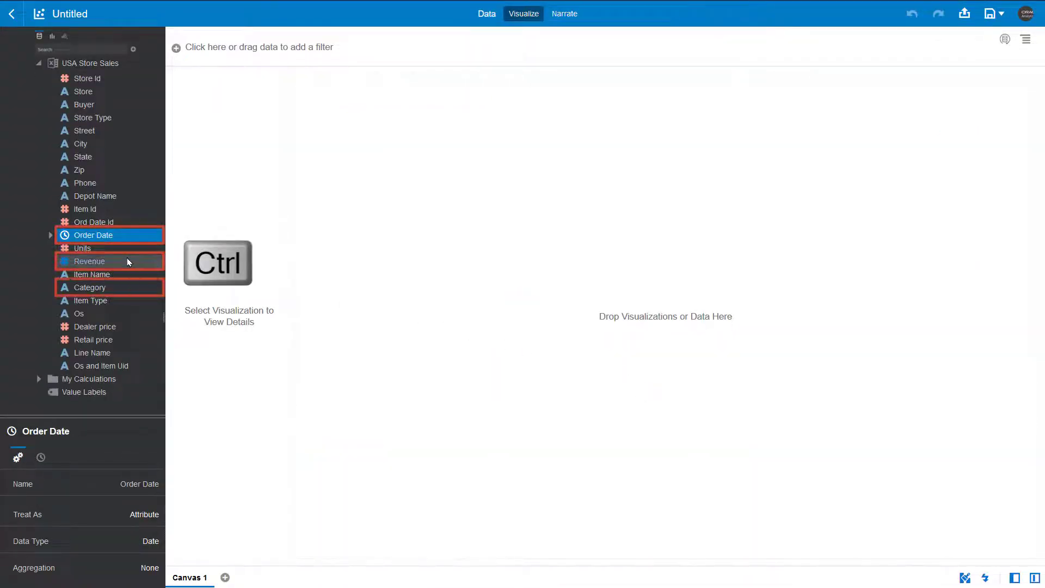
{"action": "left_click", "coordinate": [127, 259], "text": "ctrl"}
{"action": "left_click", "coordinate": [127, 287], "text": "ctrl"}
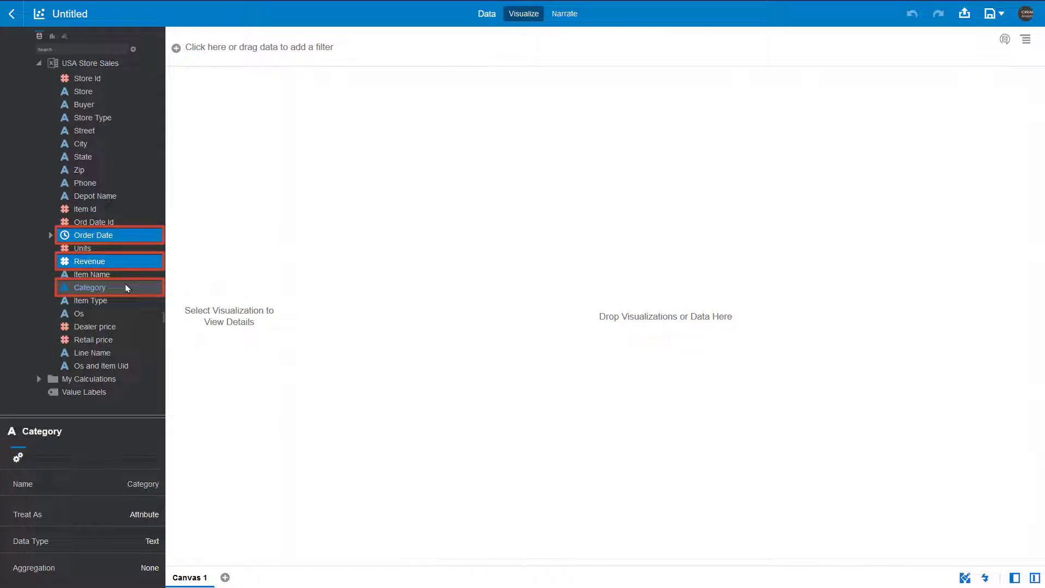
{"action": "left_click_drag", "start_coordinate": [125, 283], "coordinate": [471, 280]}
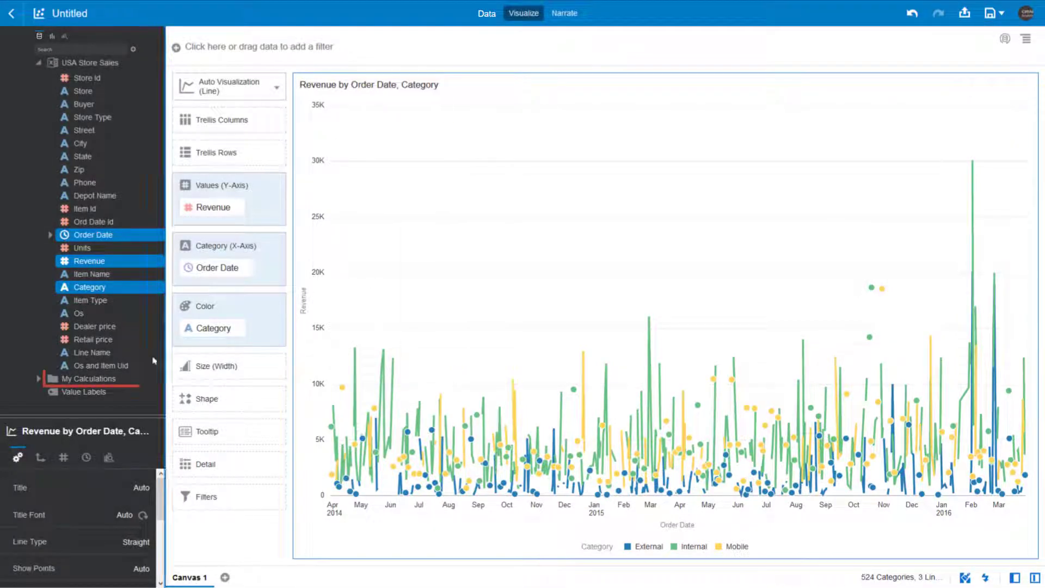
Create and validate a custom calculation named Order Year as YEAR(Order Date), and replace Order Date with it on the chart's category axis.
{"action": "right_click", "coordinate": [130, 383]}
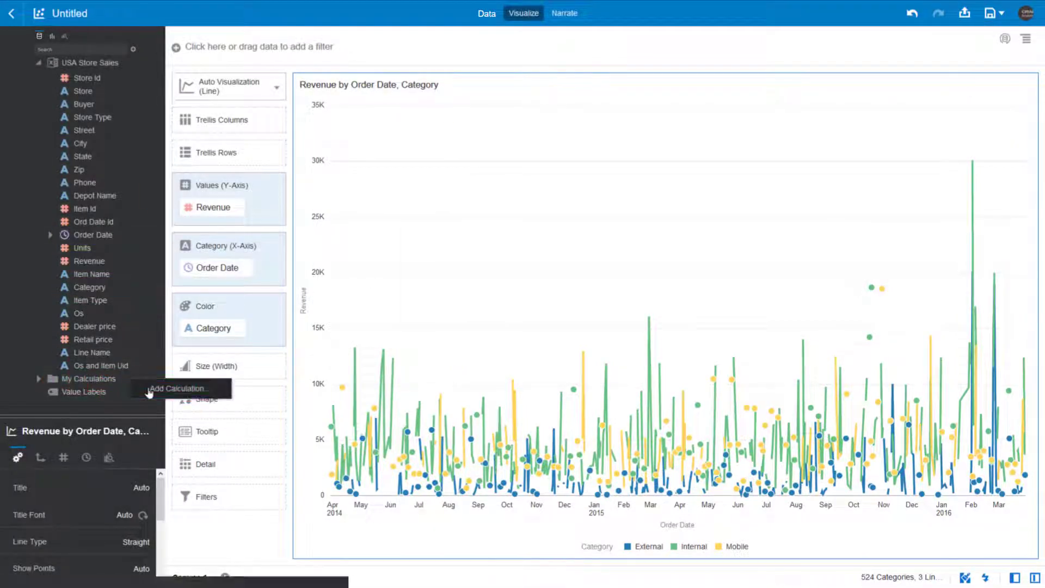
{"action": "left_click", "coordinate": [148, 391]}
{"action": "type", "text": "Order Year"}
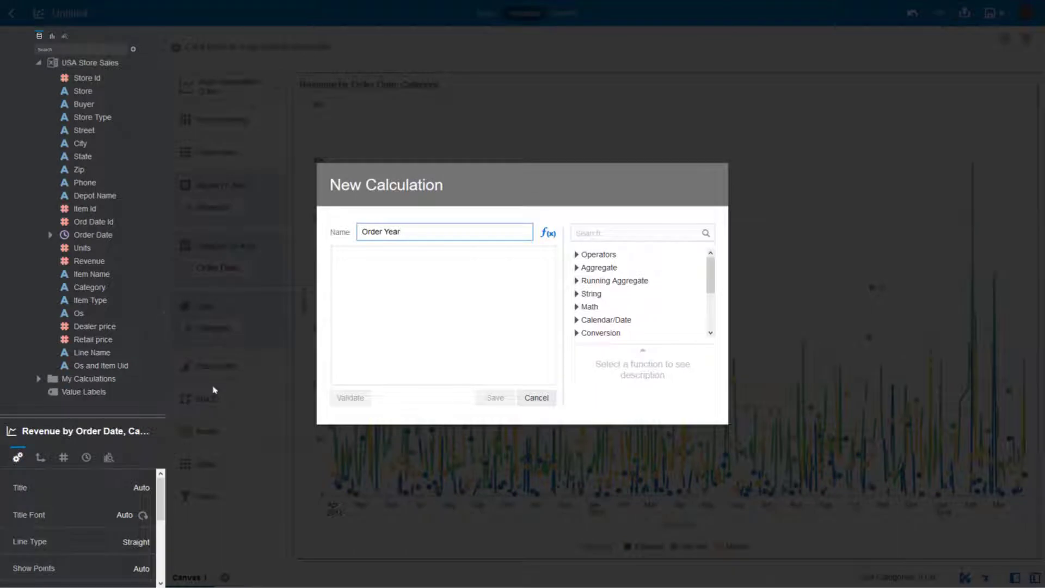
{"action": "left_click", "coordinate": [592, 234]}
{"action": "type", "text": "Year"}
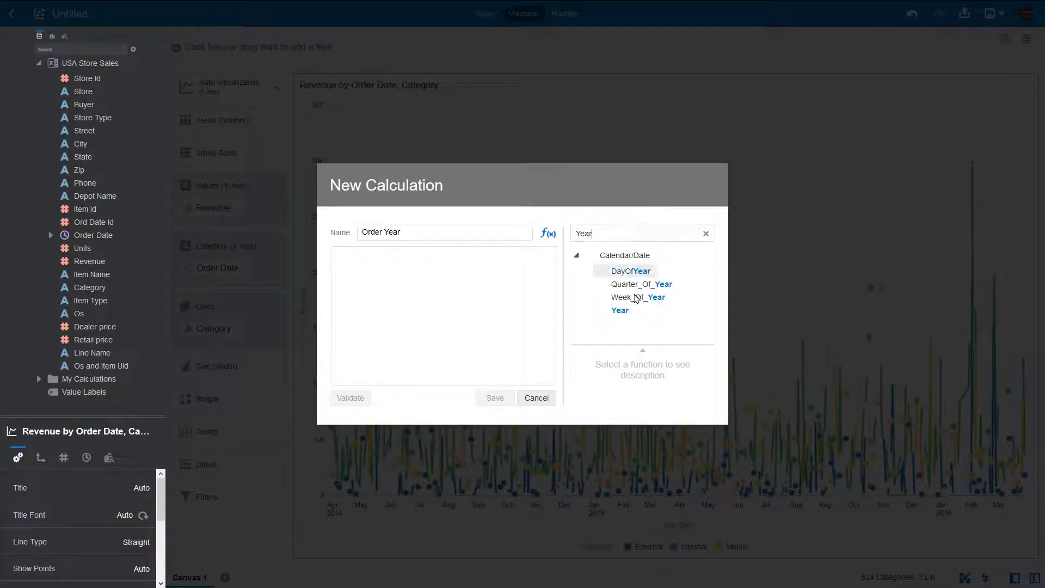
{"action": "left_click", "coordinate": [620, 311]}
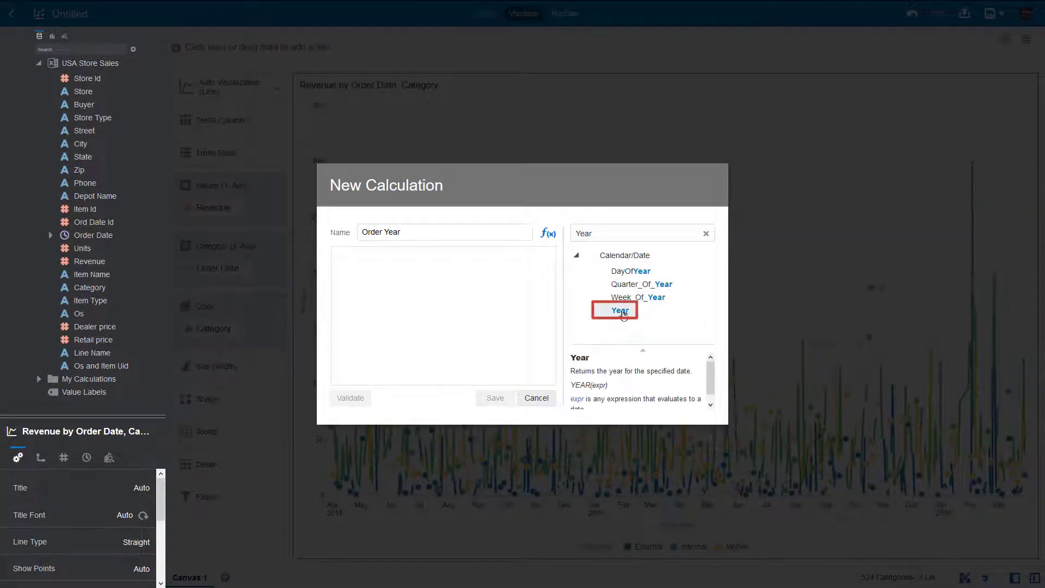
{"action": "double_click", "coordinate": [620, 311]}
{"action": "double_click", "coordinate": [124, 234]}
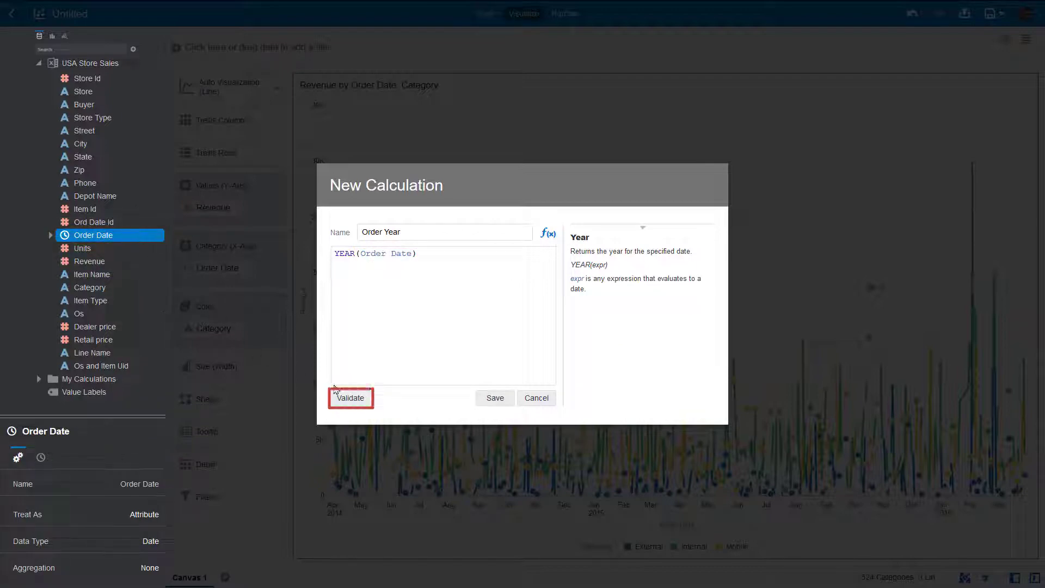
{"action": "left_click", "coordinate": [349, 401]}
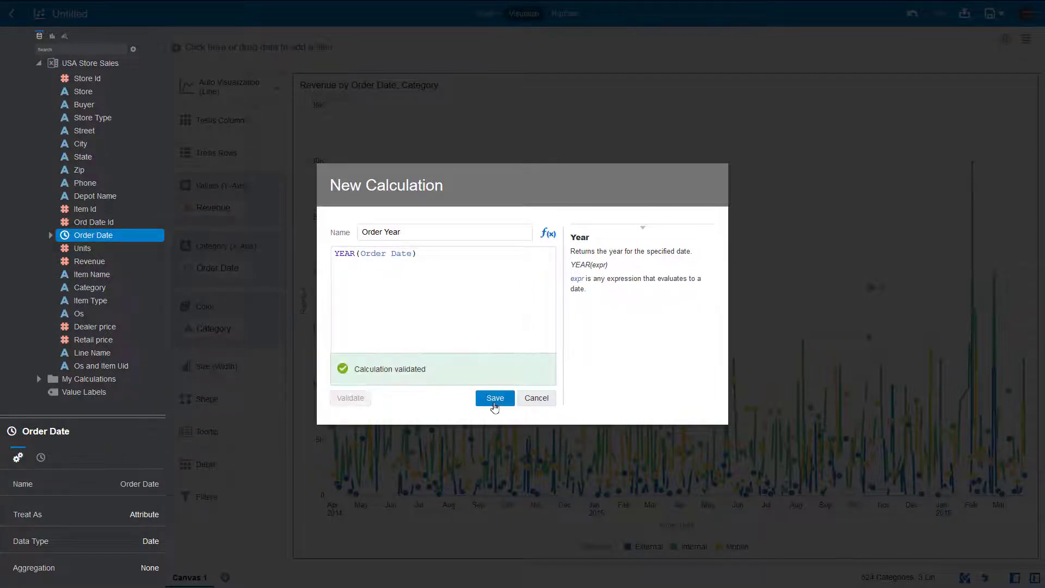
{"action": "left_click", "coordinate": [492, 400]}
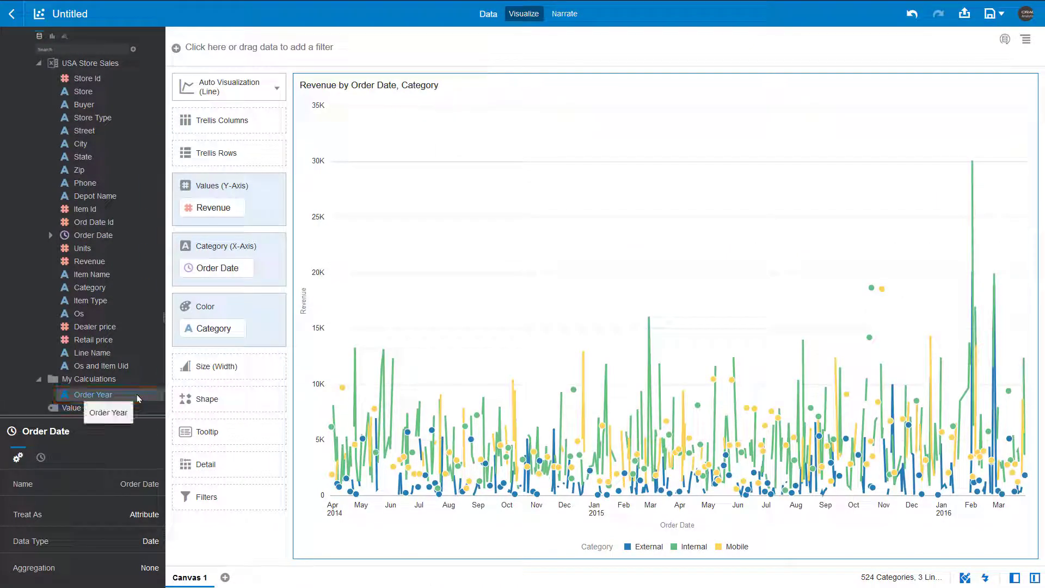
{"action": "left_click_drag", "start_coordinate": [149, 392], "coordinate": [233, 276]}
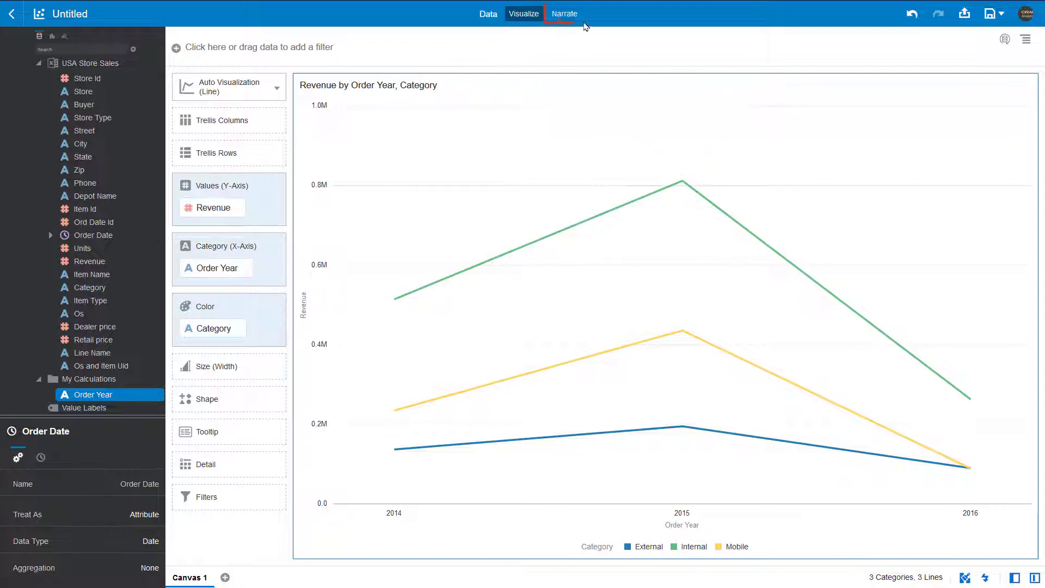
Add Canvas 1 to the Narrate story as its first page and title that page "Revenue Peak 2015".
{"action": "left_click", "coordinate": [565, 16]}
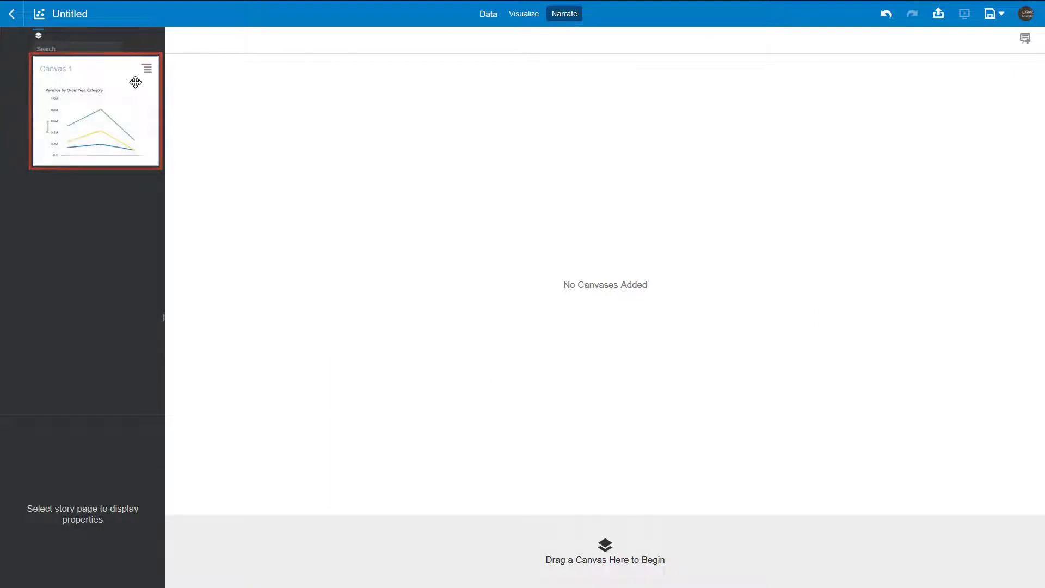
{"action": "left_click_drag", "start_coordinate": [135, 82], "coordinate": [583, 305]}
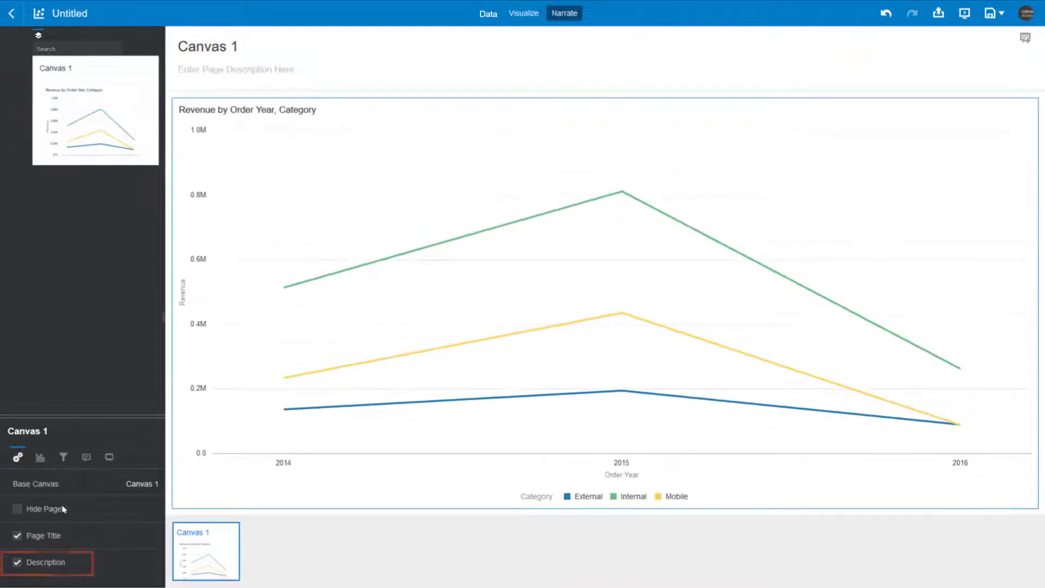
{"action": "left_click_drag", "start_coordinate": [301, 47], "coordinate": [177, 38]}
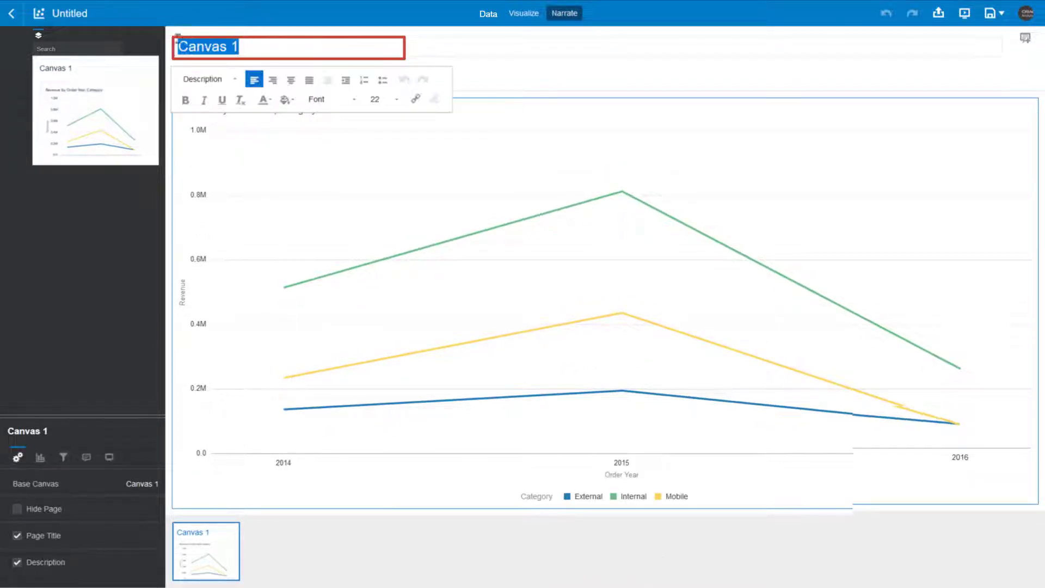
{"action": "type", "text": "Revenue Peak 2015"}
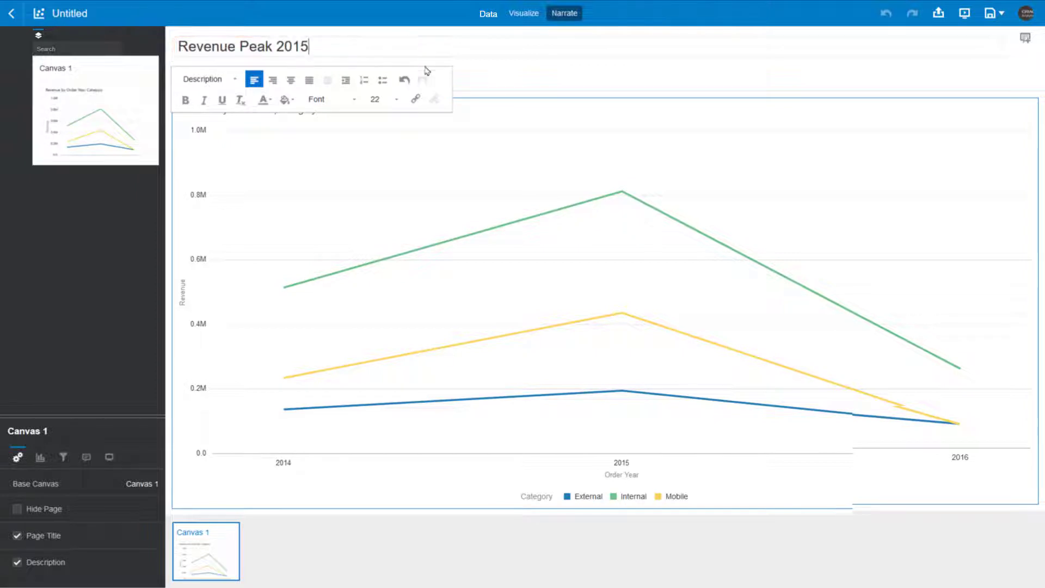
Enter the page description "Post 2015 decline especially pronounced for the internal category.".
{"action": "left_click", "coordinate": [456, 72]}
{"action": "left_click", "coordinate": [201, 71]}
{"action": "type", "text": "P"}
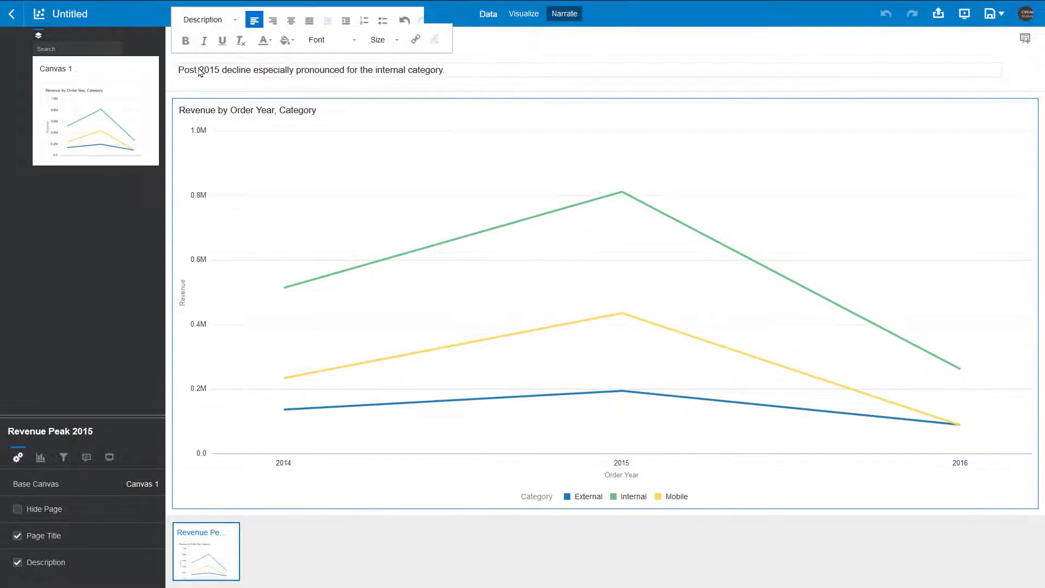
Return to the Visualize view and duplicate Canvas 1.
{"action": "left_click", "coordinate": [524, 14]}
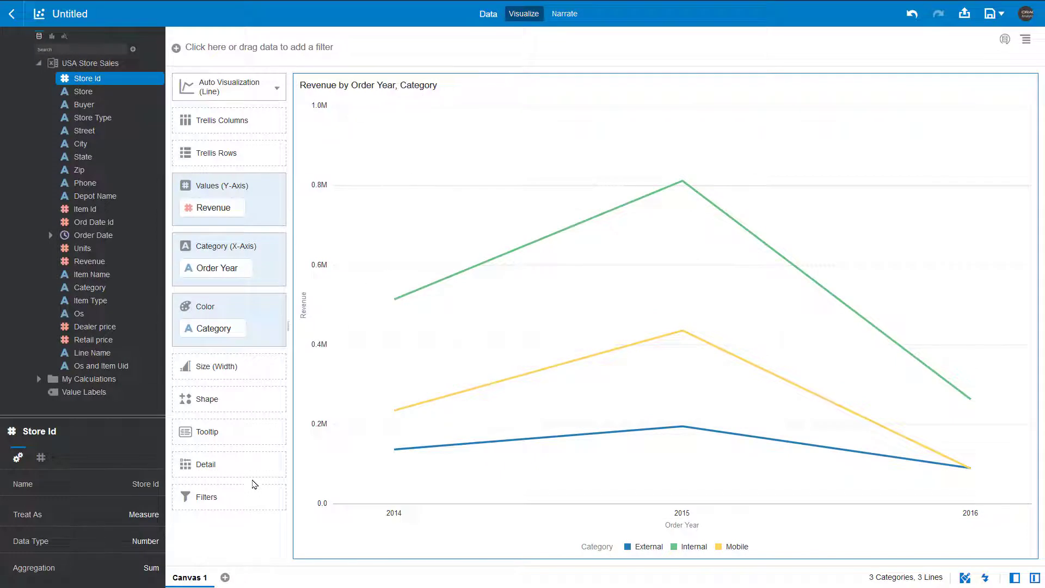
{"action": "left_click", "coordinate": [206, 577]}
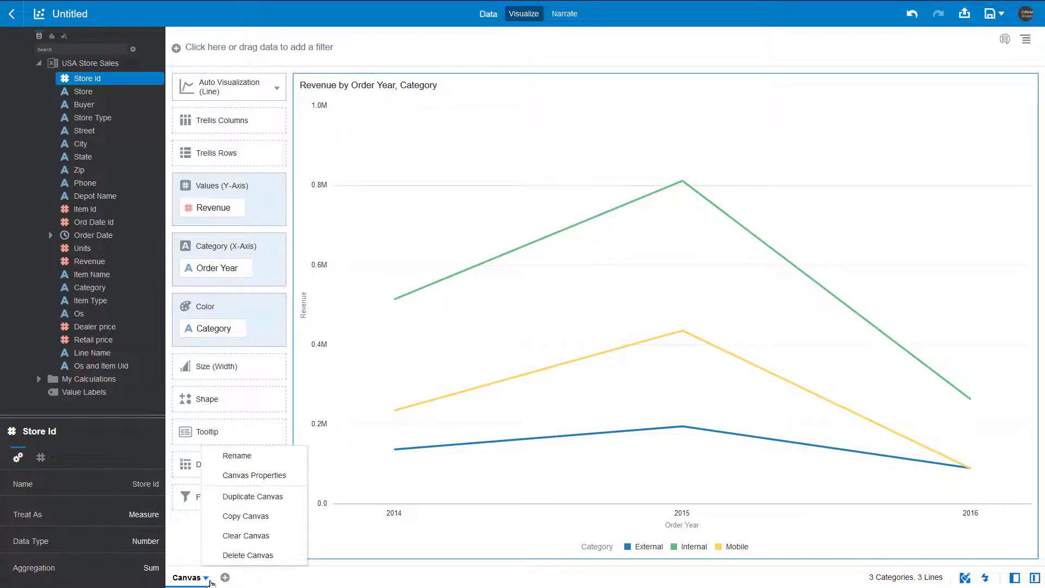
{"action": "left_click", "coordinate": [289, 495]}
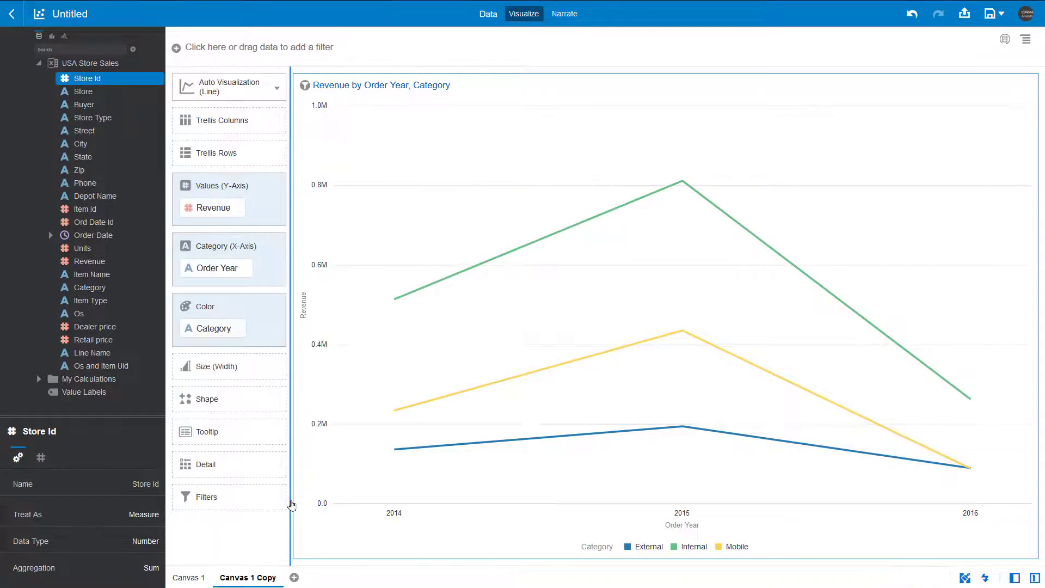
Rename the duplicated canvas as Canvas 2.
{"action": "left_click", "coordinate": [247, 578]}
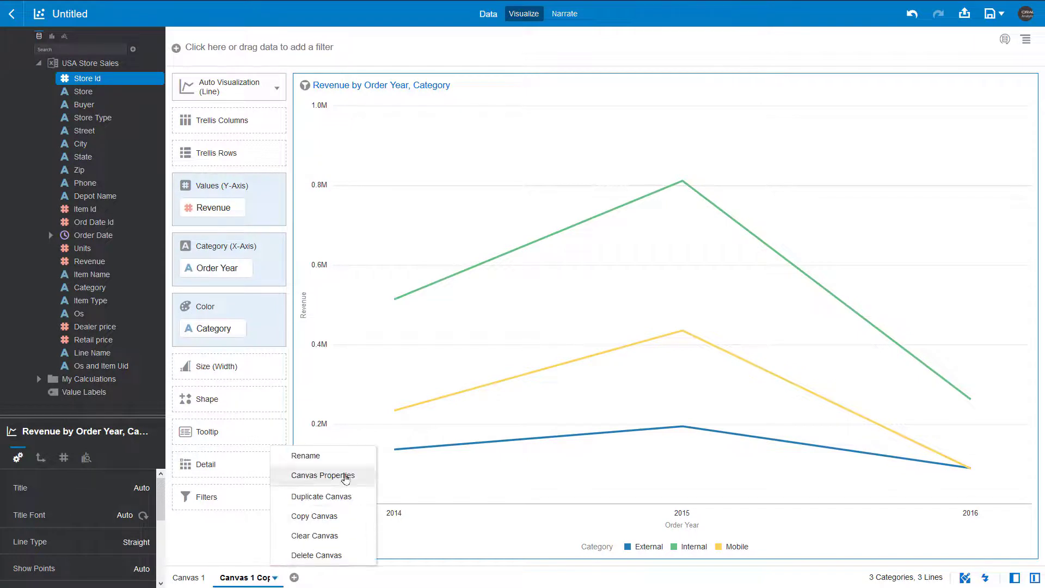
{"action": "left_click", "coordinate": [347, 456]}
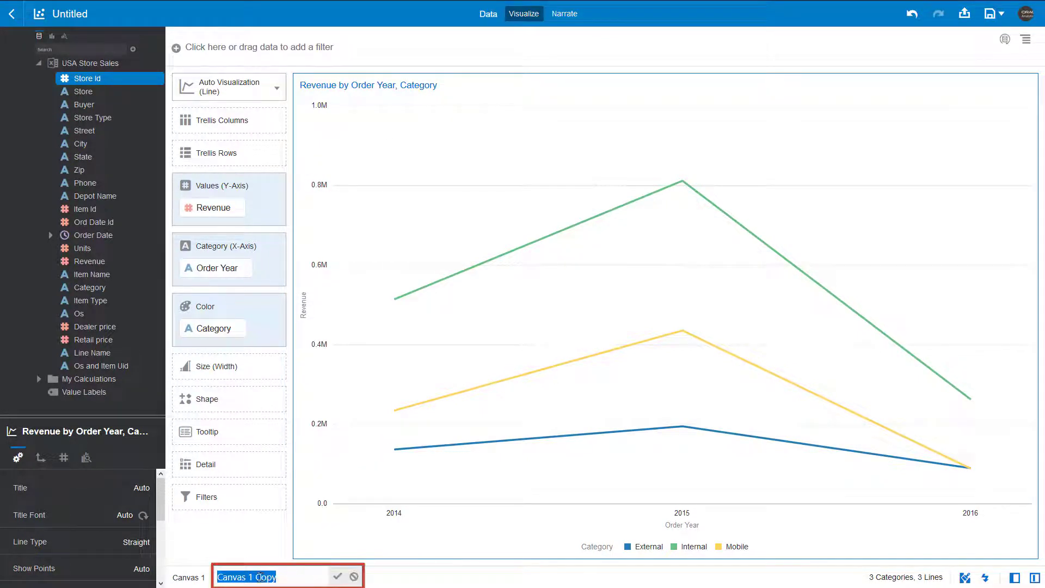
{"action": "left_click_drag", "start_coordinate": [276, 578], "coordinate": [248, 579]}
{"action": "type", "text": "2"}
{"action": "key", "text": "Return"}
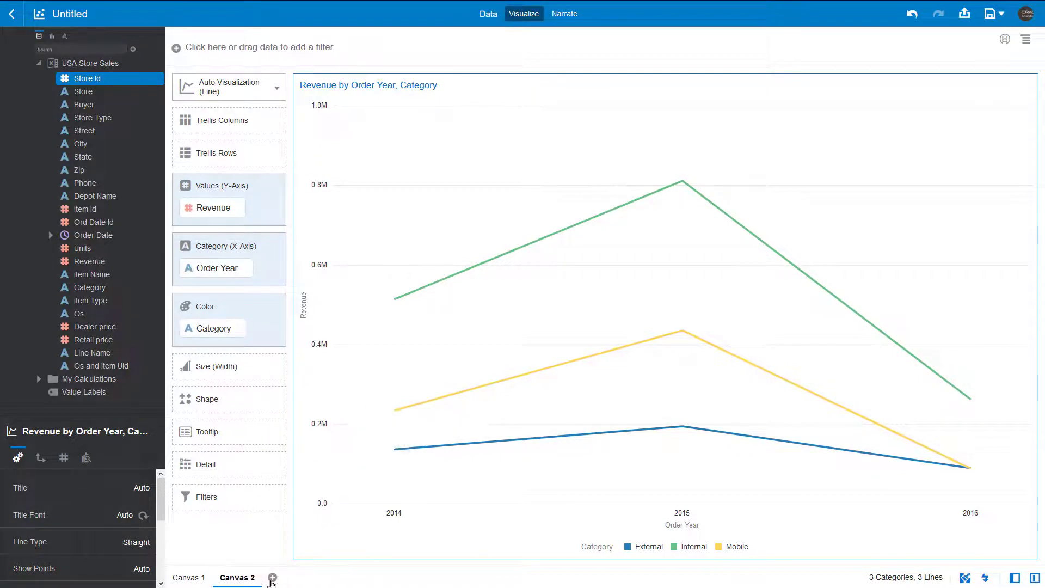
Create and validate a custom calculation named Order Month as MONTH(Order Date), and add it below Order Year on Canvas 2's category axis.
{"action": "right_click", "coordinate": [101, 379]}
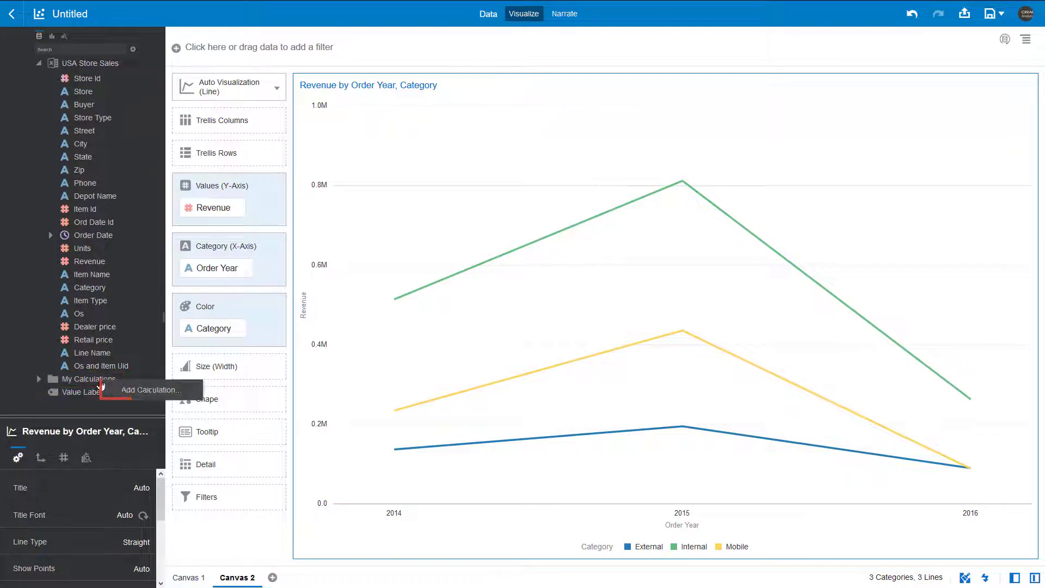
{"action": "left_click", "coordinate": [138, 391]}
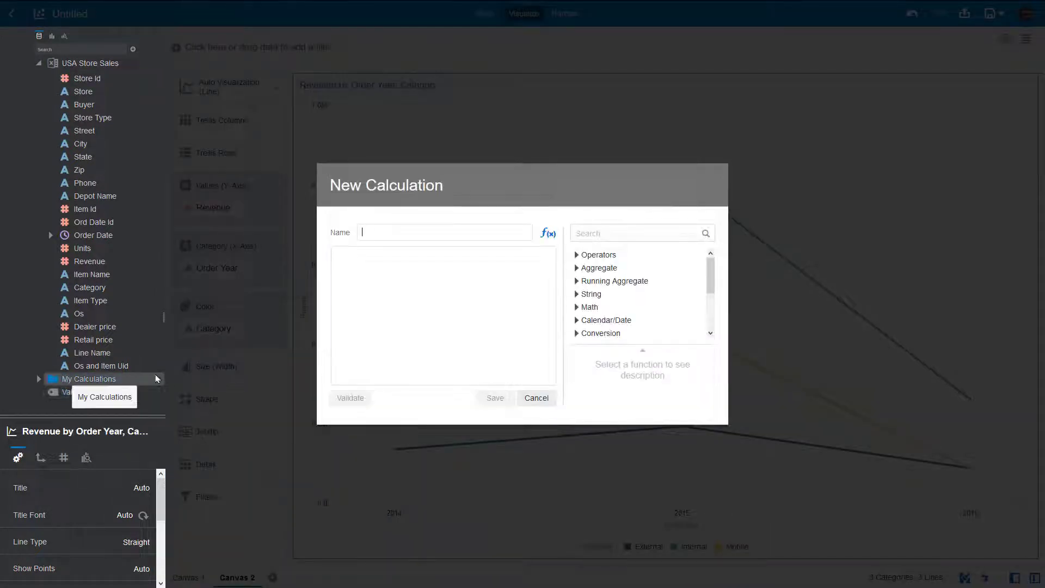
{"action": "type", "text": "Order Month"}
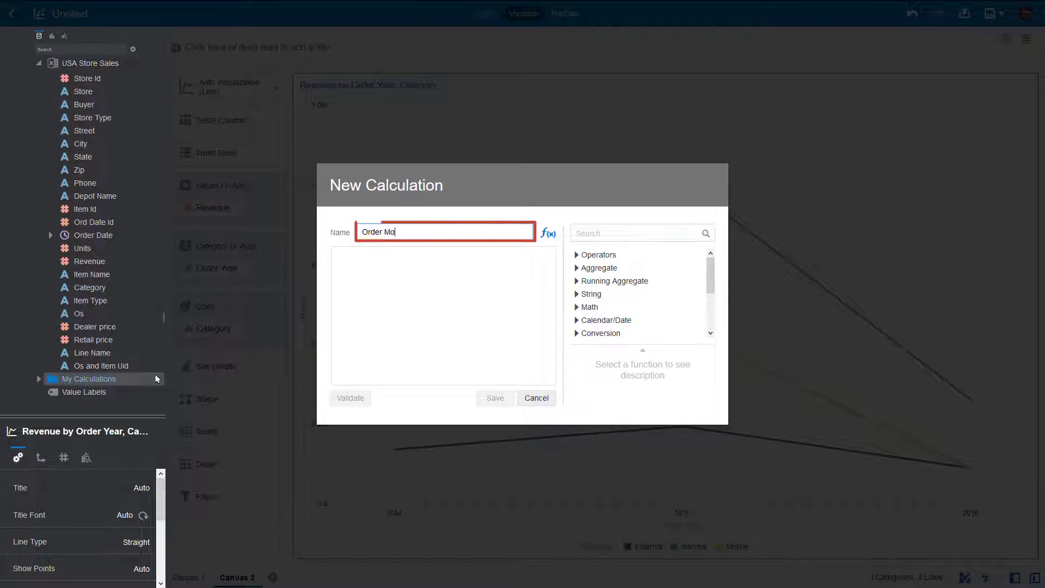
{"action": "left_click", "coordinate": [607, 233]}
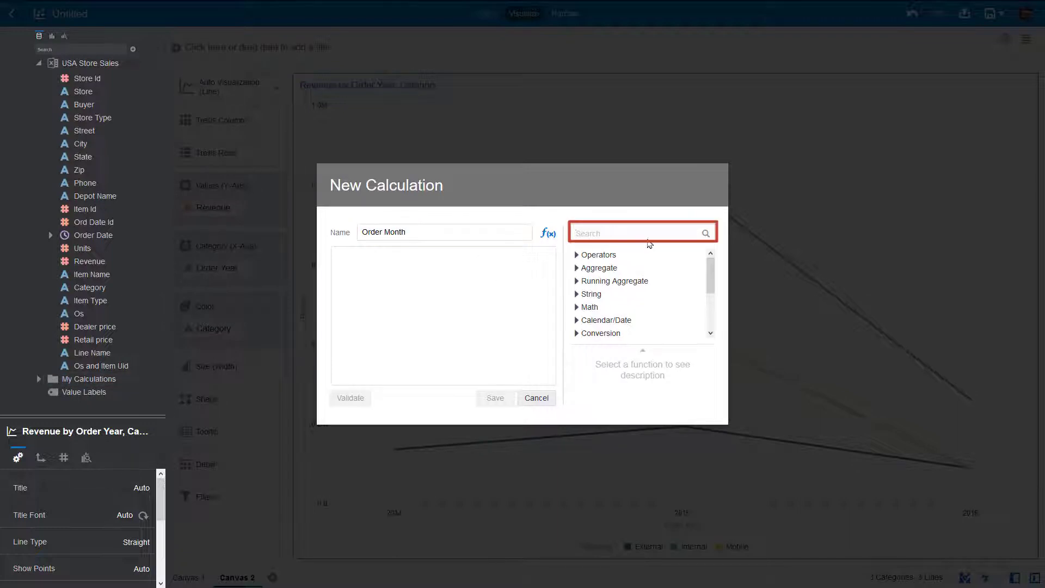
{"action": "type", "text": "Month"}
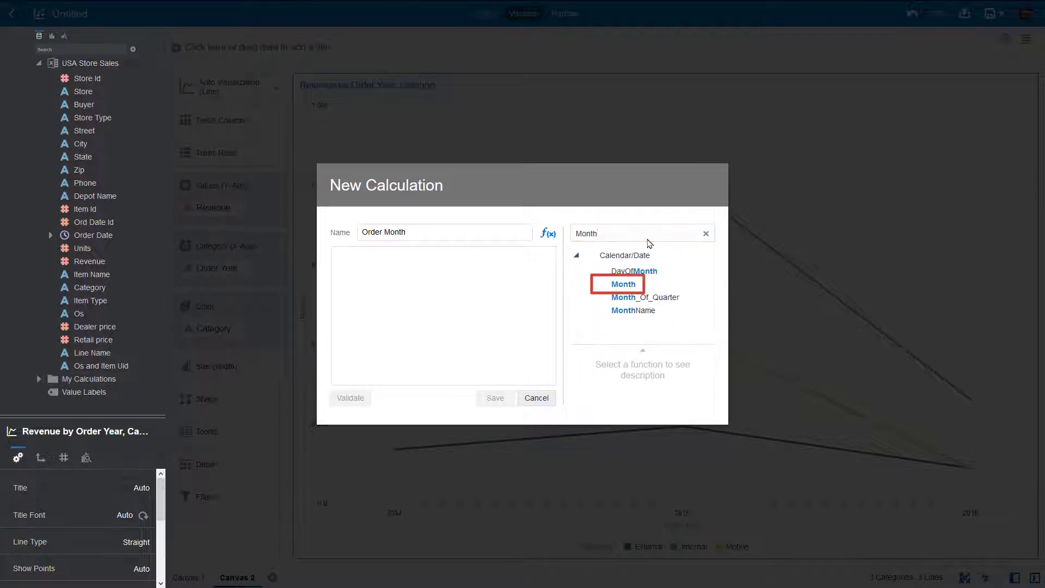
{"action": "double_click", "coordinate": [626, 284]}
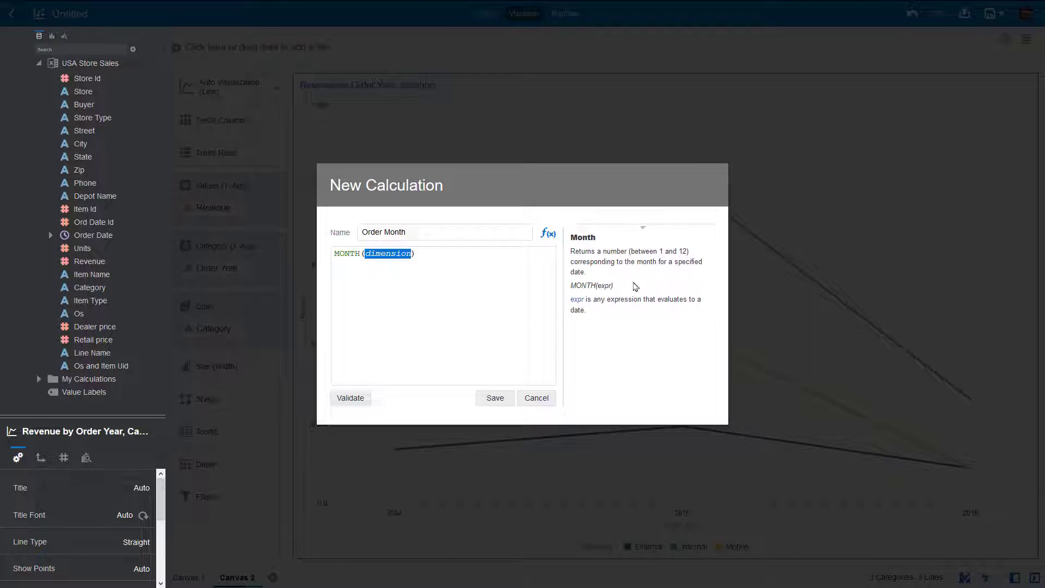
{"action": "double_click", "coordinate": [93, 235]}
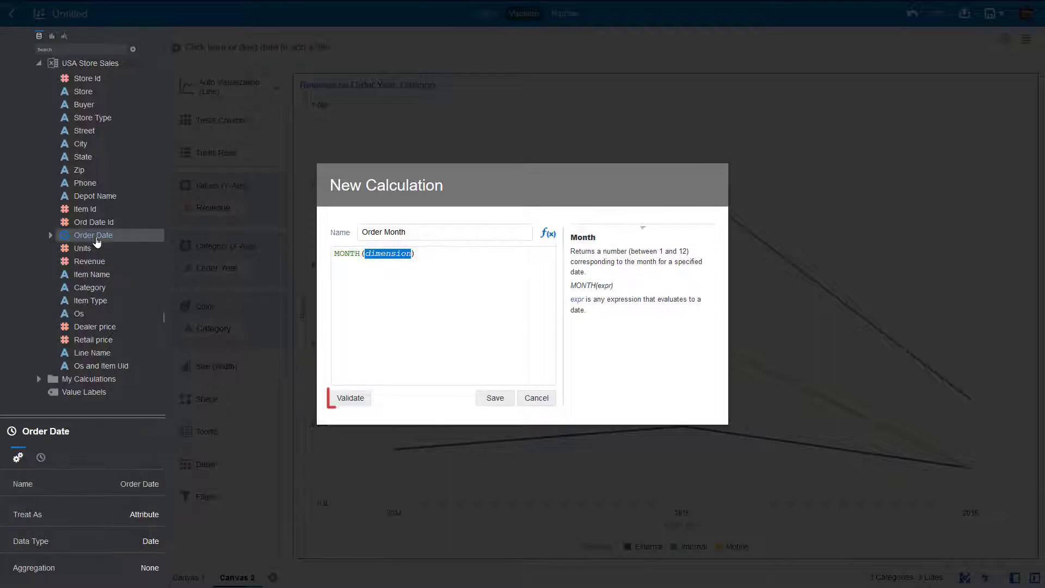
{"action": "left_click", "coordinate": [353, 398]}
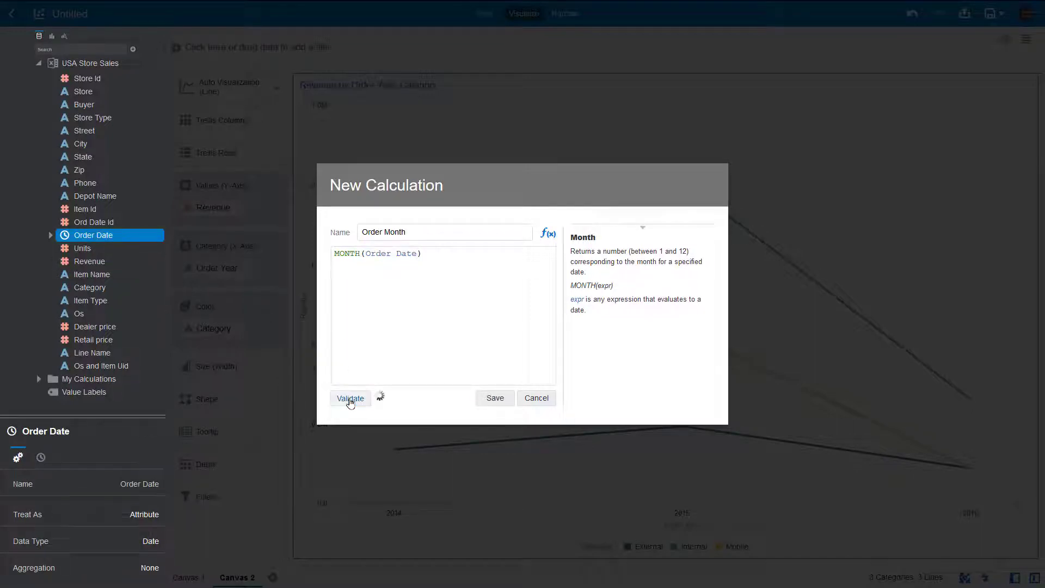
{"action": "left_click", "coordinate": [495, 398]}
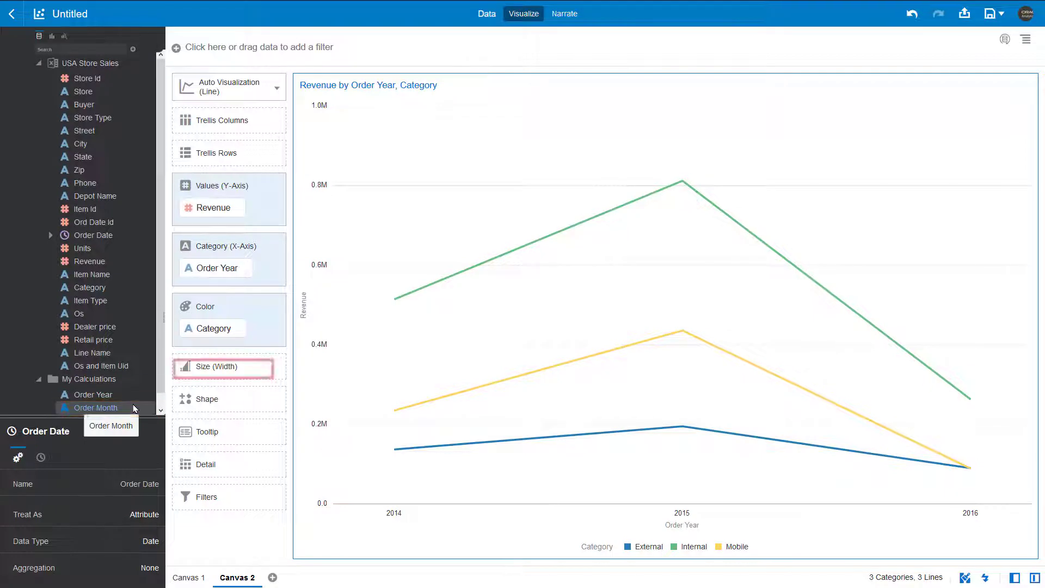
{"action": "left_click_drag", "start_coordinate": [134, 409], "coordinate": [216, 290]}
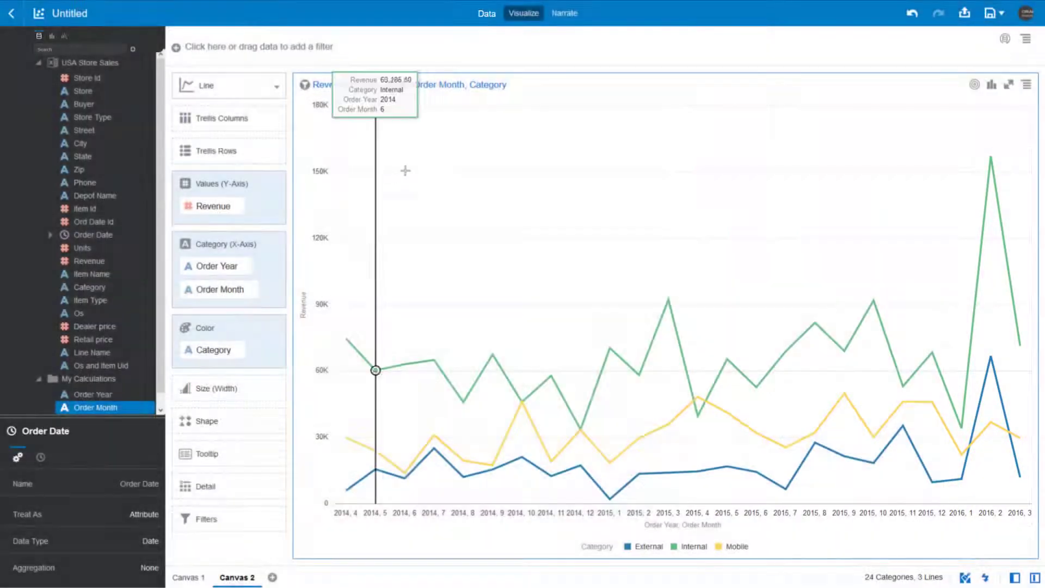
Add Canvas 2 to the Narrate story as its second page and enable that page's description.
{"action": "left_click", "coordinate": [575, 15]}
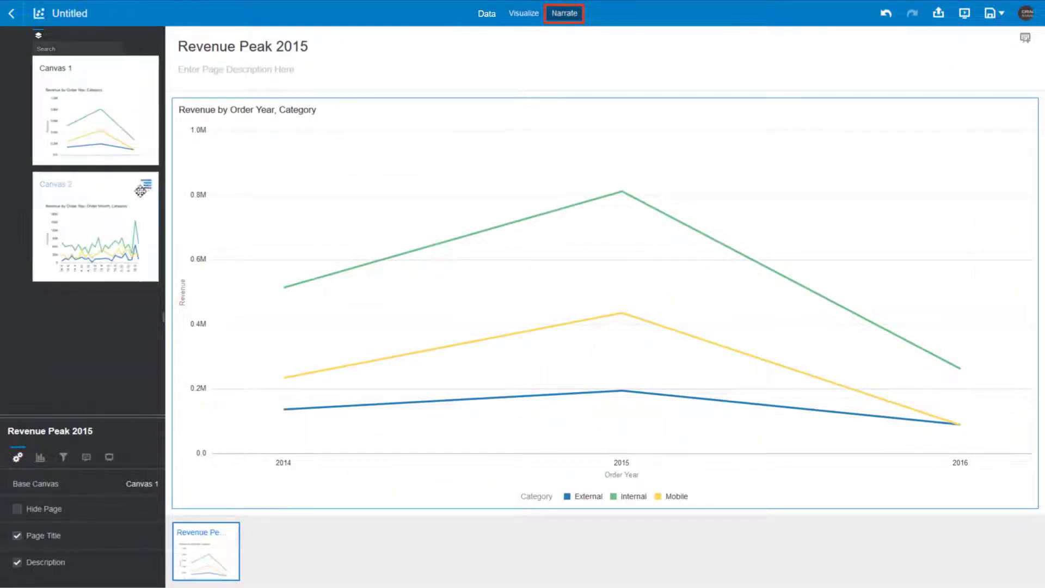
{"action": "double_click", "coordinate": [126, 193]}
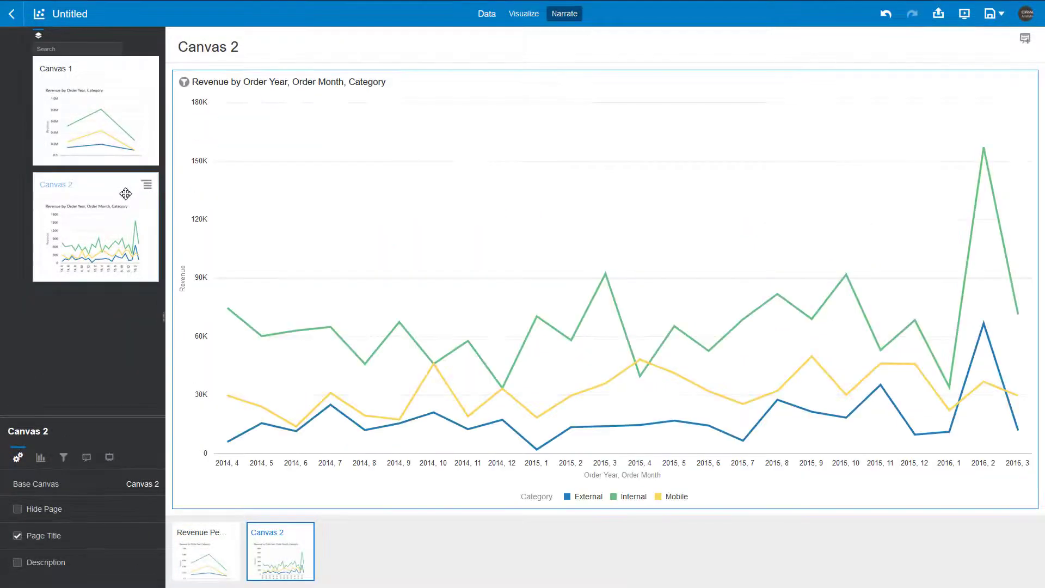
{"action": "left_click", "coordinate": [17, 562]}
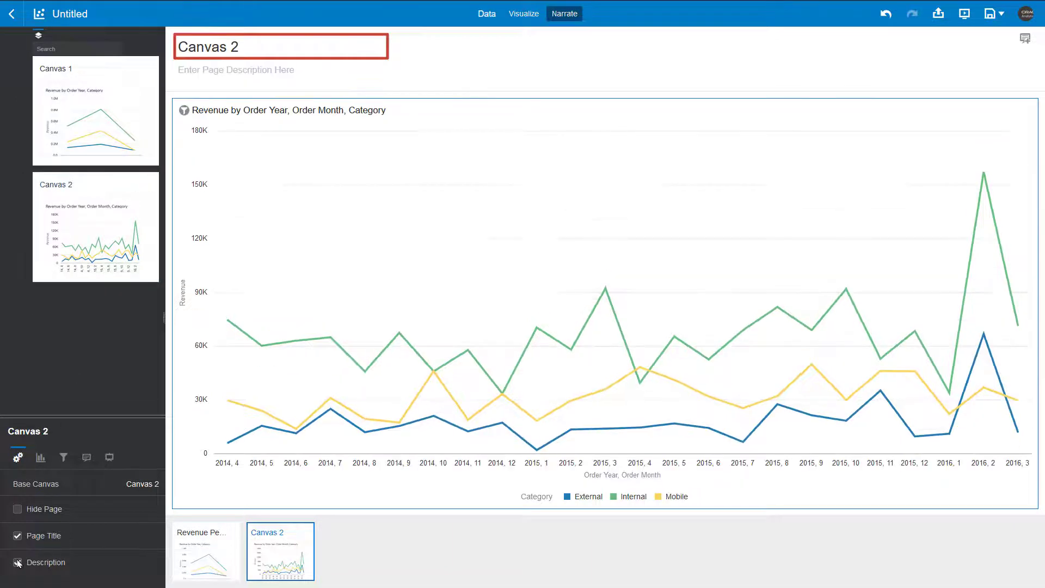
Title the second story page "Monthly revenue assessment" and describe it as "Internal category revenue is actually higher than originally thought".
{"action": "left_click_drag", "start_coordinate": [256, 47], "coordinate": [169, 40]}
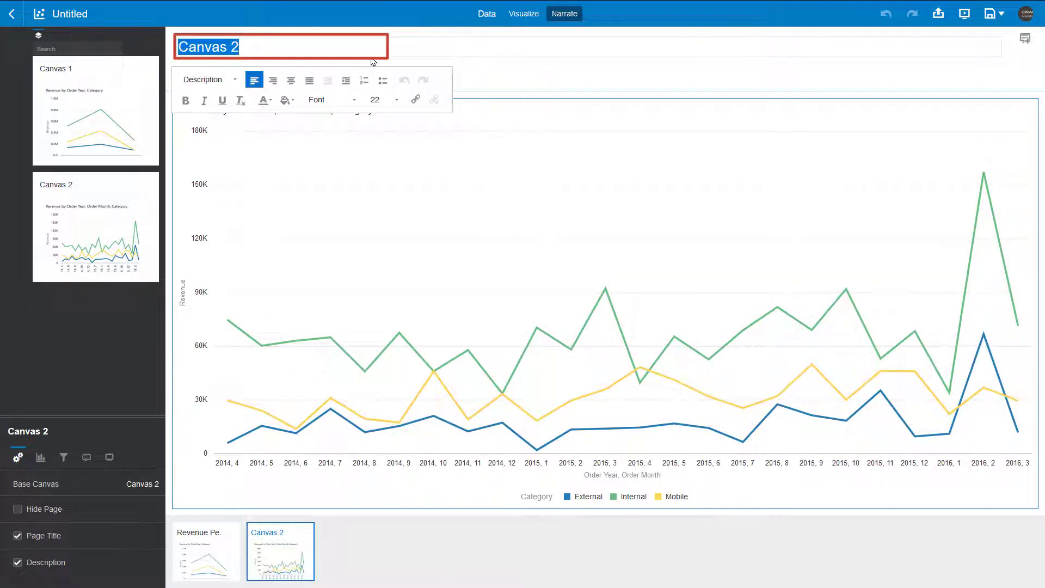
{"action": "type", "text": "Monthly revenue assessment"}
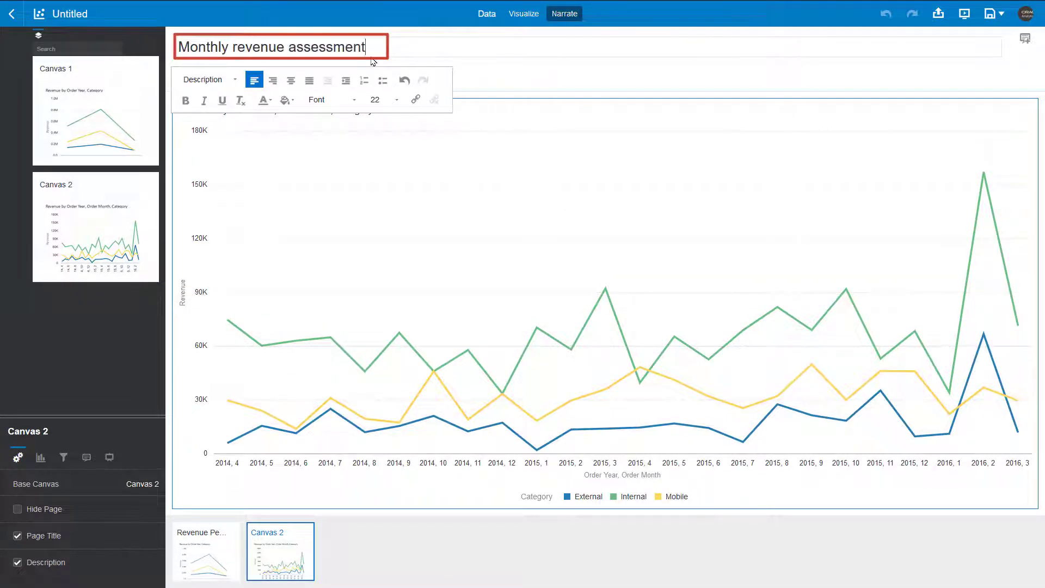
{"action": "left_click", "coordinate": [350, 68]}
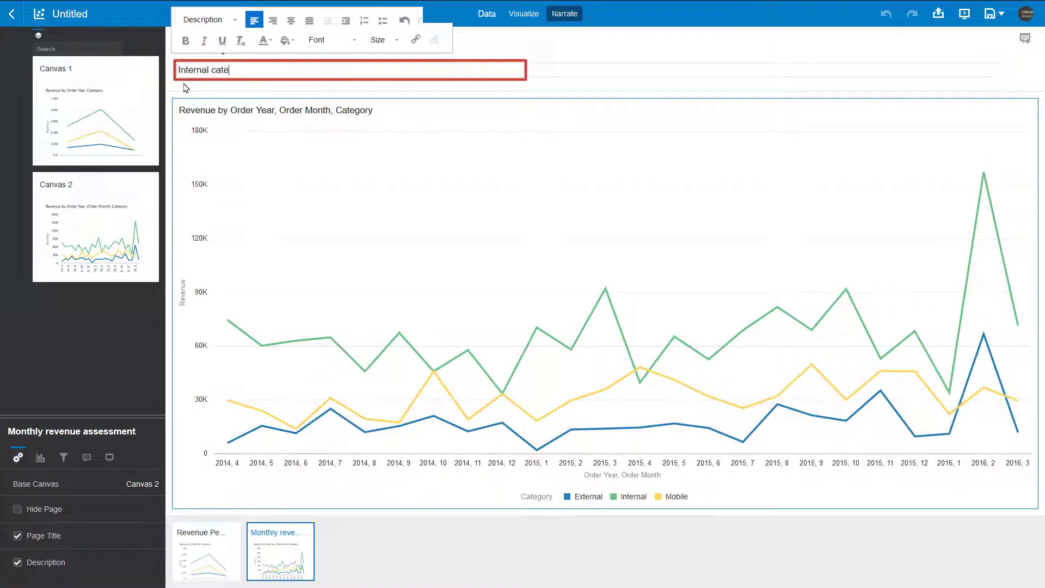
{"action": "type", "text": "Internal category revenue is actually higher than originally thought"}
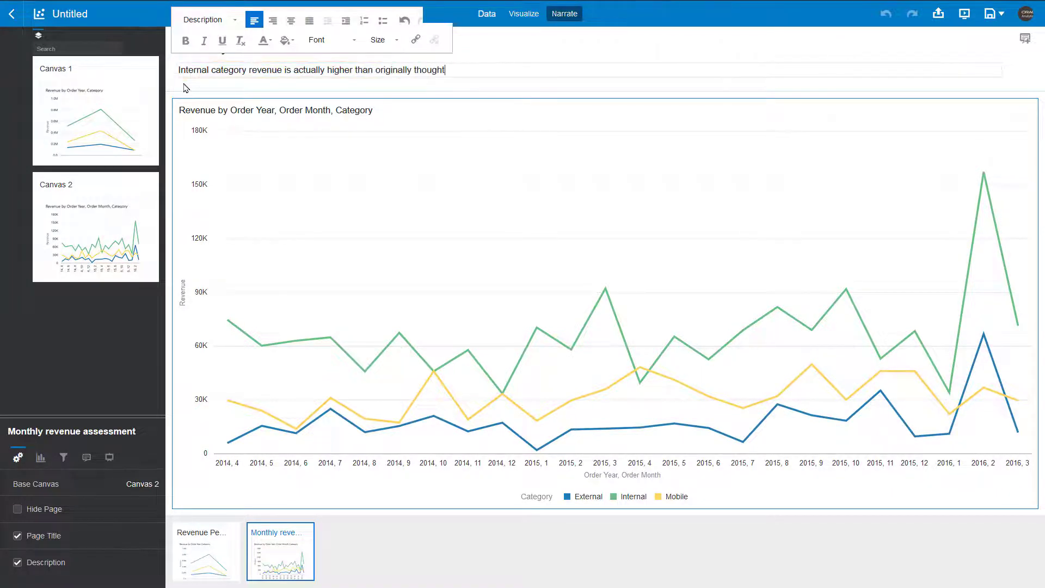
Return to the Visualize view, duplicate Canvas 2 and rename the copy as Canvas 3.
{"action": "left_click", "coordinate": [533, 14]}
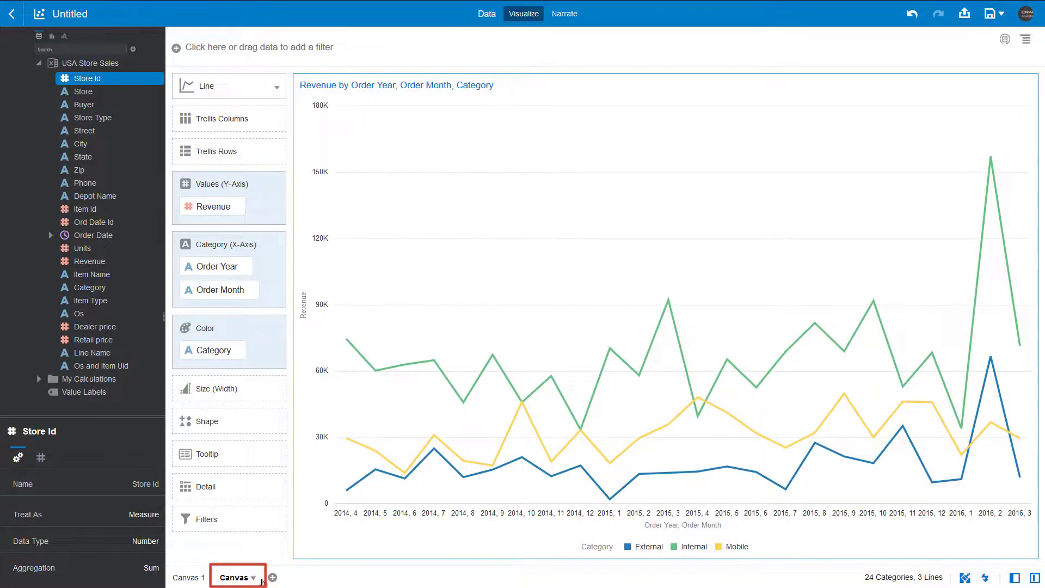
{"action": "left_click", "coordinate": [253, 577]}
{"action": "left_click", "coordinate": [340, 500]}
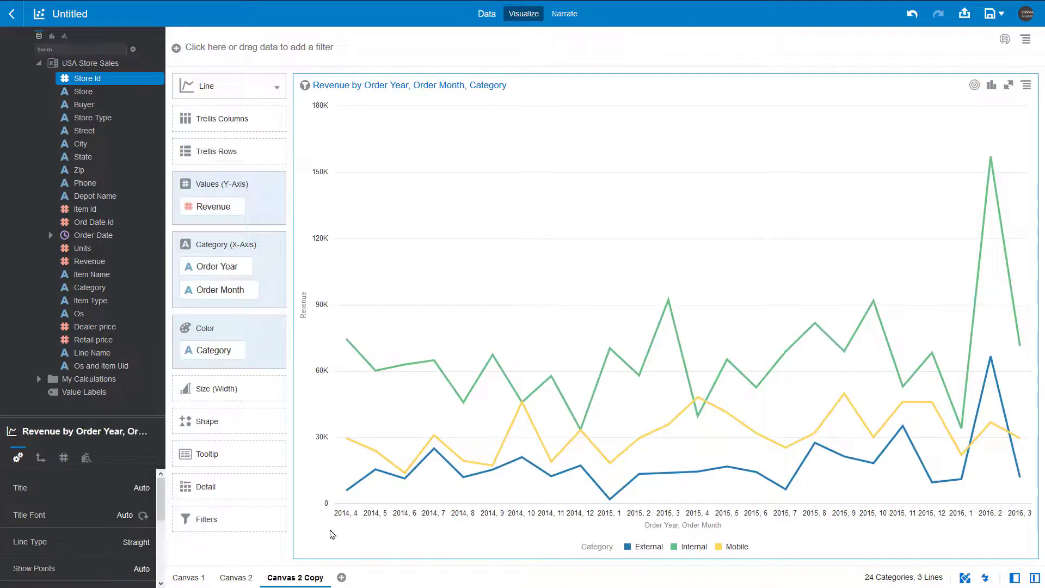
{"action": "left_click", "coordinate": [325, 578]}
{"action": "left_click", "coordinate": [383, 461]}
{"action": "type", "text": "Canvas 3"}
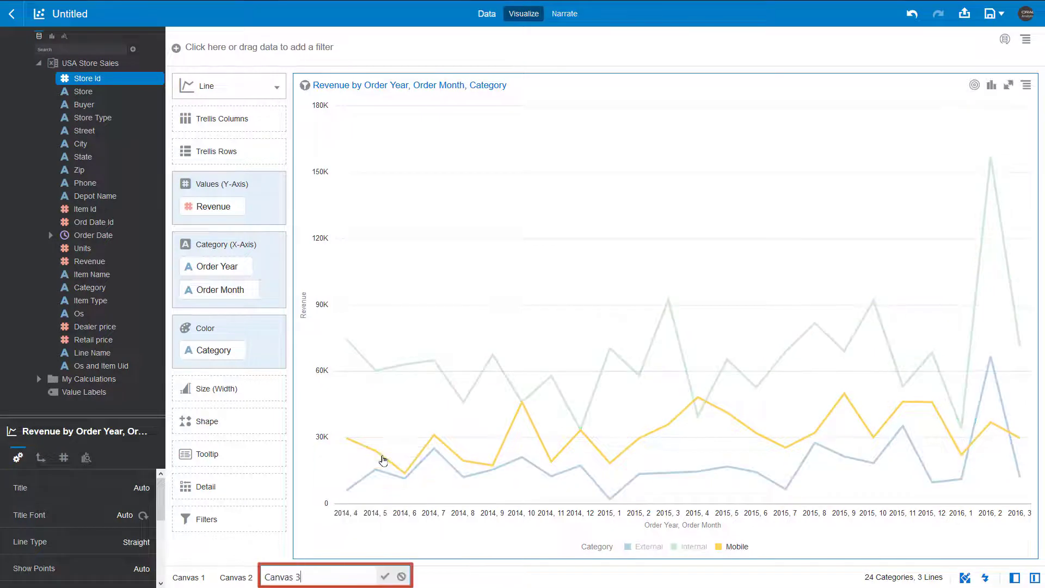
{"action": "key", "text": "Return"}
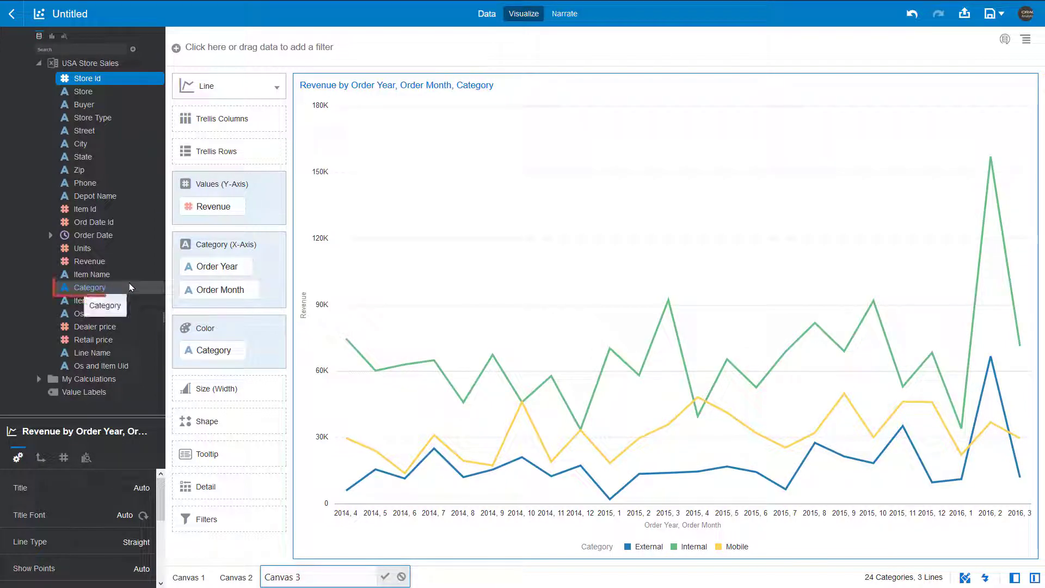
Filter Canvas 3 by Category to Mobile and add an empty Bar visualization below the line chart.
{"action": "left_click_drag", "start_coordinate": [114, 288], "coordinate": [217, 60]}
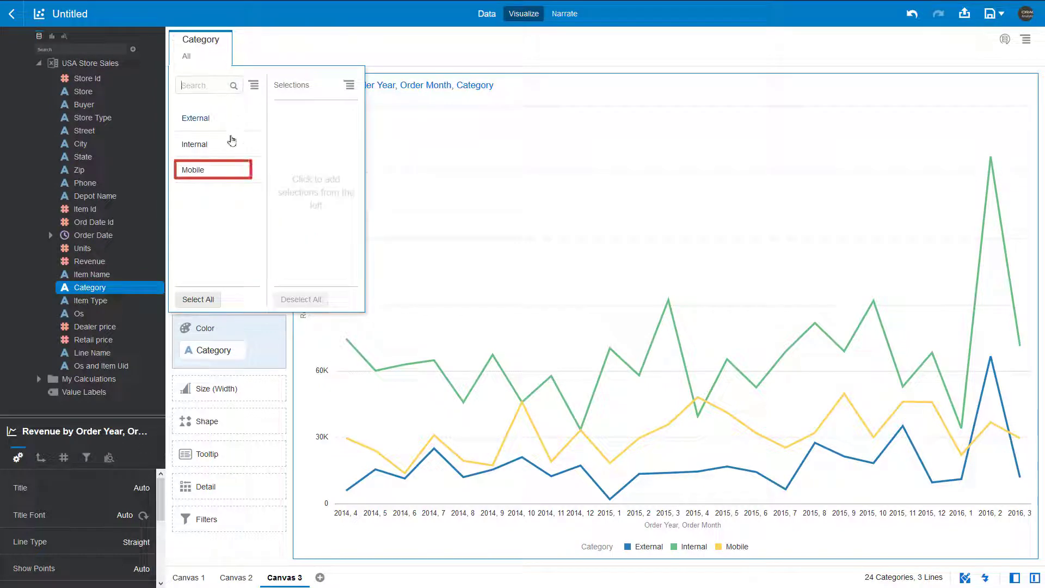
{"action": "left_click", "coordinate": [216, 170]}
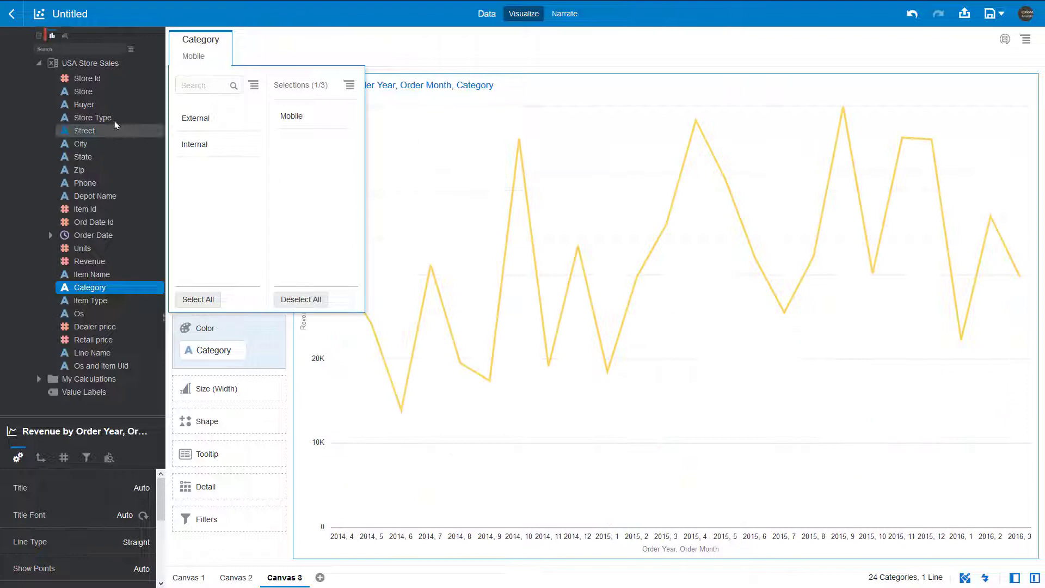
{"action": "left_click", "coordinate": [52, 35]}
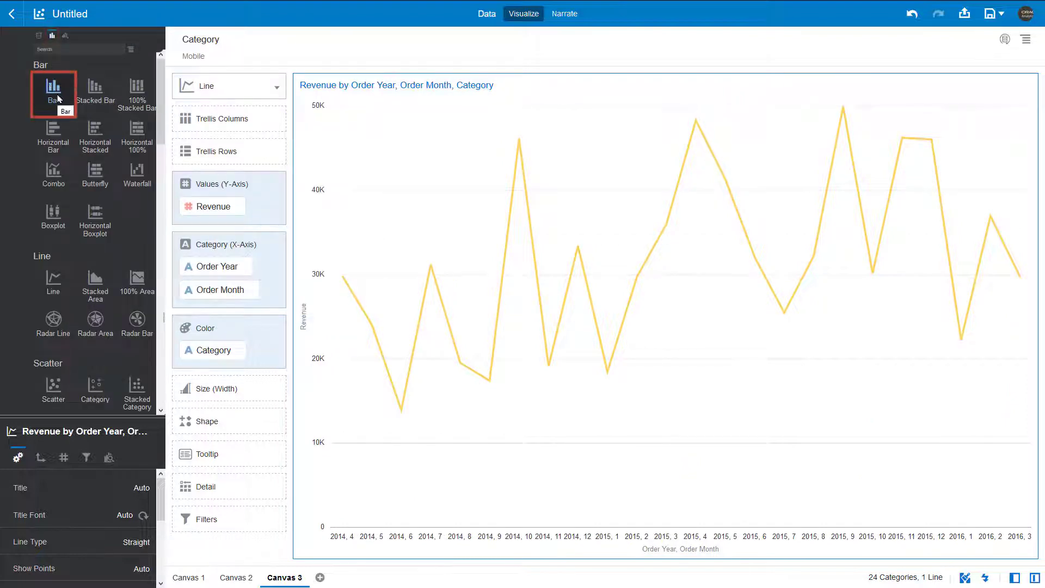
{"action": "left_click_drag", "start_coordinate": [58, 98], "coordinate": [401, 560]}
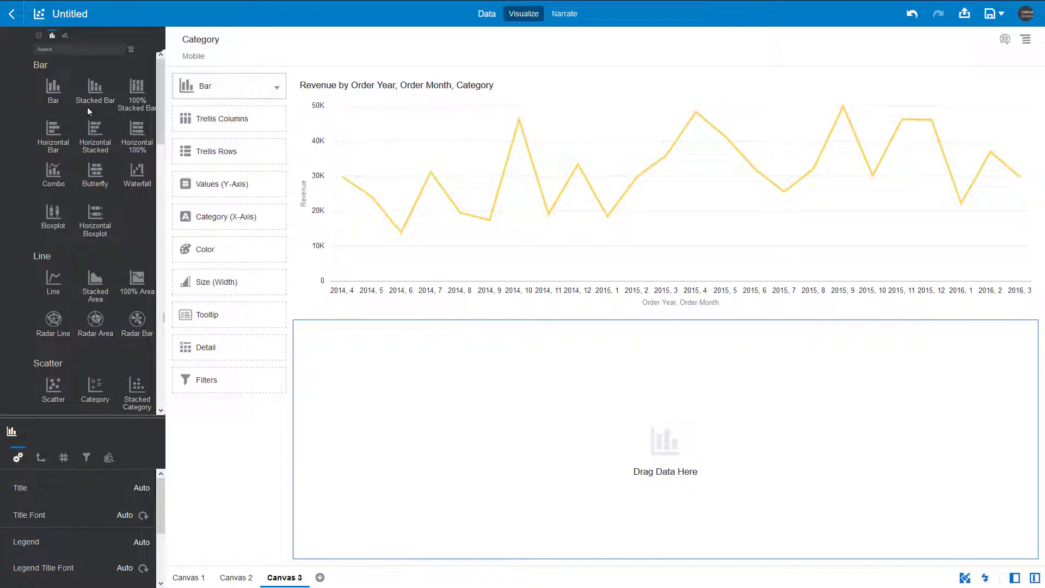
Fill the empty bar chart with the Depot Name, Units and Category data elements together.
{"action": "left_click", "coordinate": [39, 36]}
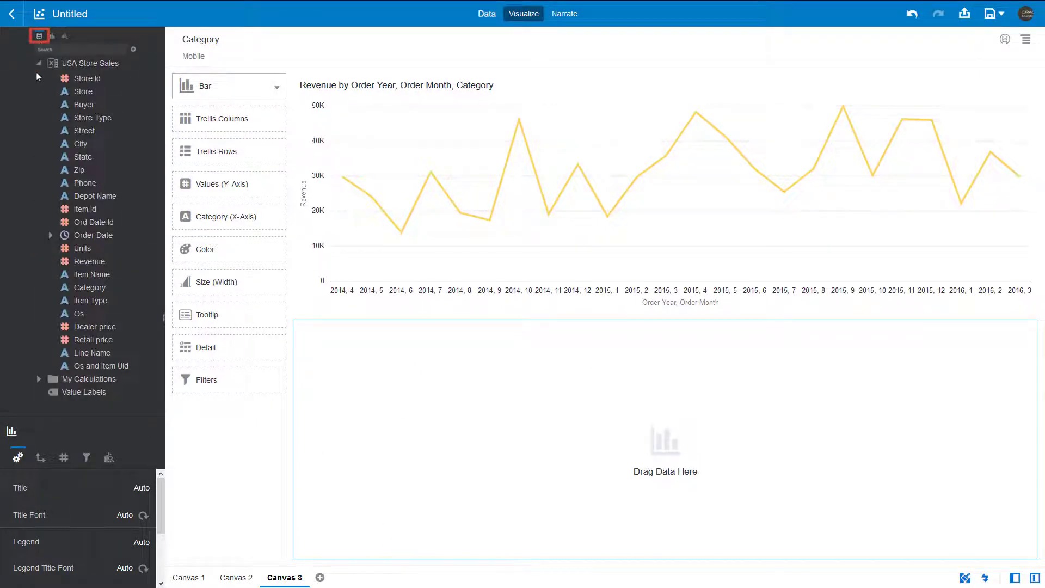
{"action": "left_click", "coordinate": [130, 195], "text": "ctrl"}
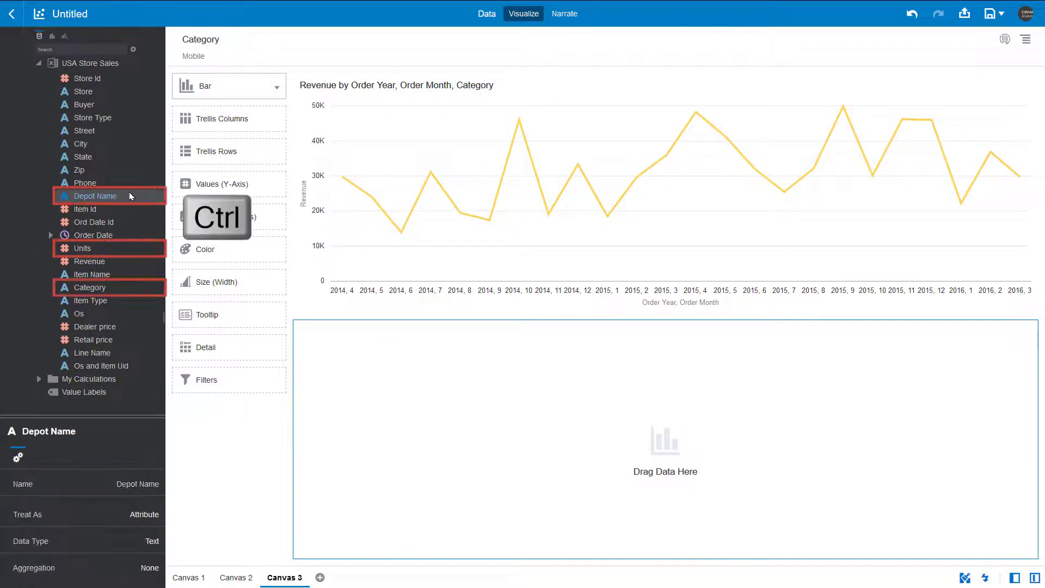
{"action": "left_click", "coordinate": [81, 248], "text": "ctrl"}
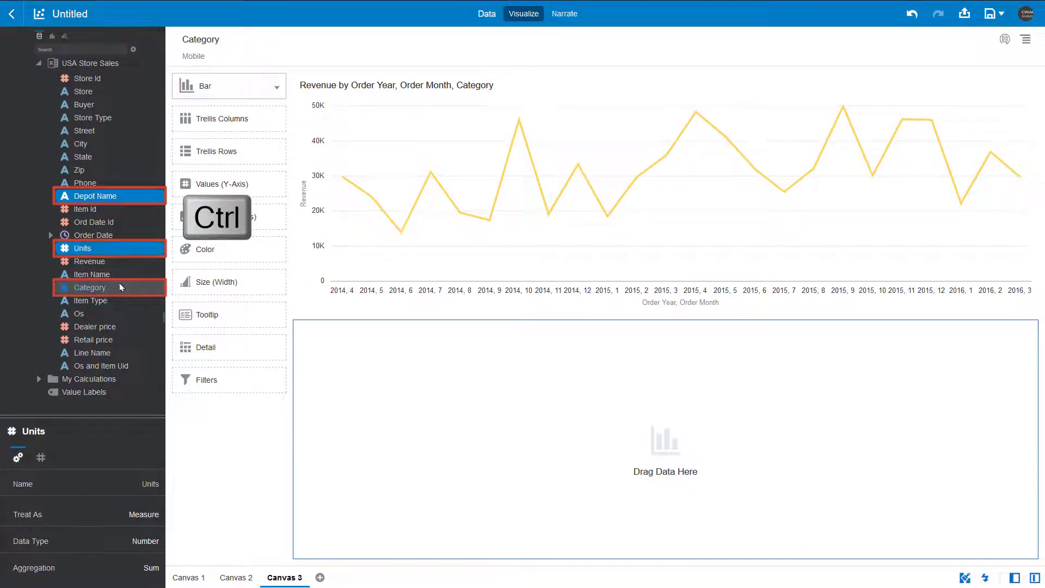
{"action": "left_click", "coordinate": [90, 288], "text": "ctrl"}
{"action": "left_click_drag", "start_coordinate": [90, 287], "coordinate": [435, 438]}
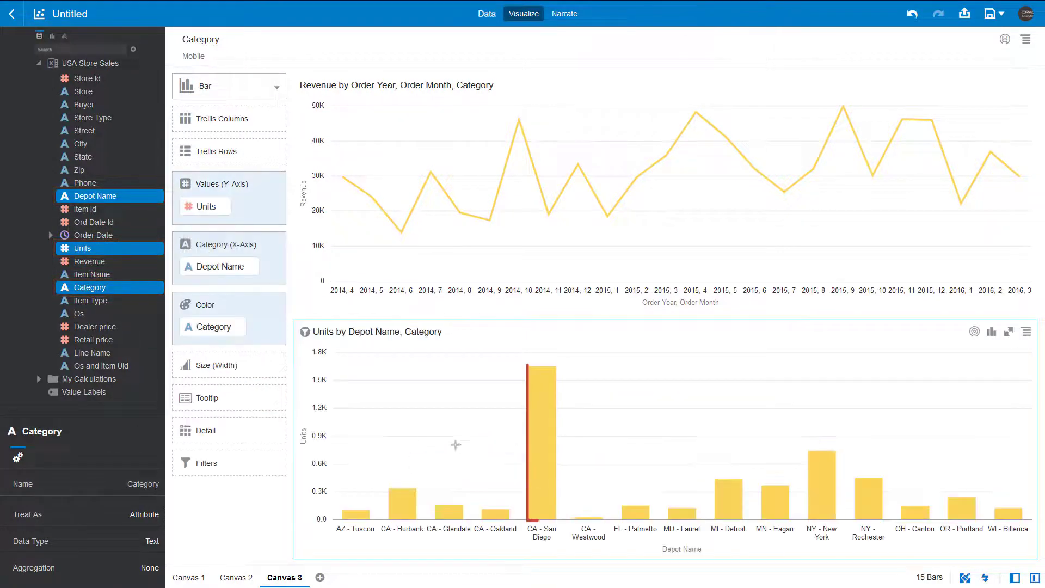
Sort the bar chart's Depot Name and Category by Units Low to High.
{"action": "right_click", "coordinate": [540, 451]}
{"action": "mouse_move", "coordinate": [621, 439]}
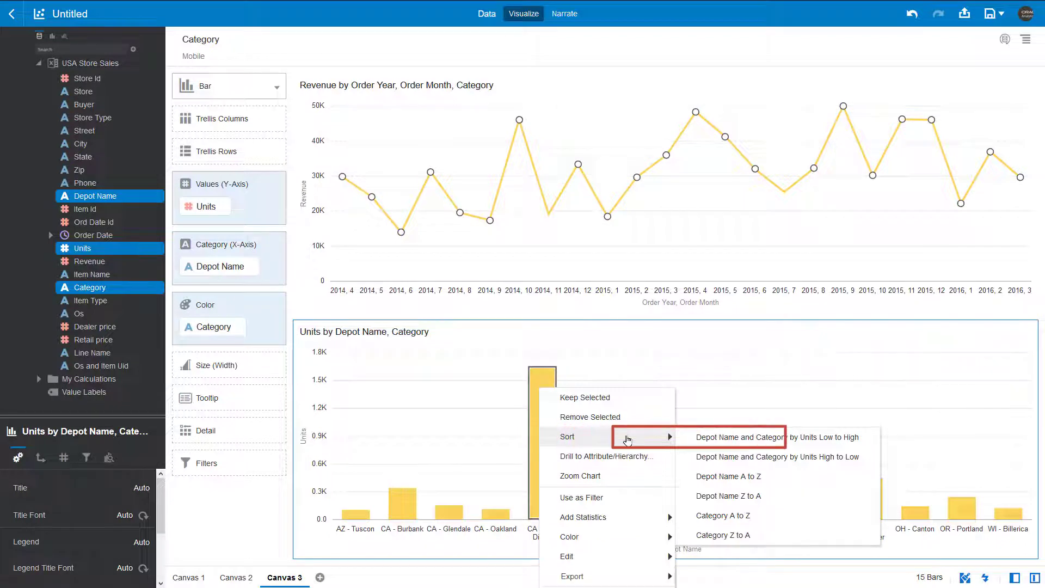
{"action": "left_click", "coordinate": [708, 439]}
Select the bars from CA - Westwood through MI - Detroit and keep only that selection on Canvas 3.
{"action": "left_click_drag", "start_coordinate": [899, 446], "coordinate": [352, 521]}
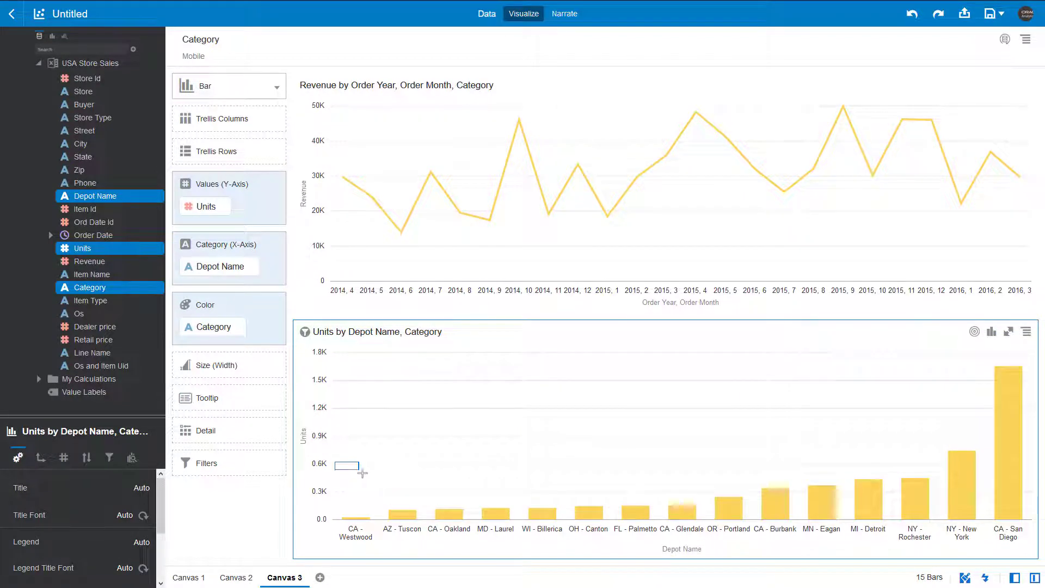
{"action": "left_click_drag", "start_coordinate": [362, 473], "coordinate": [890, 523]}
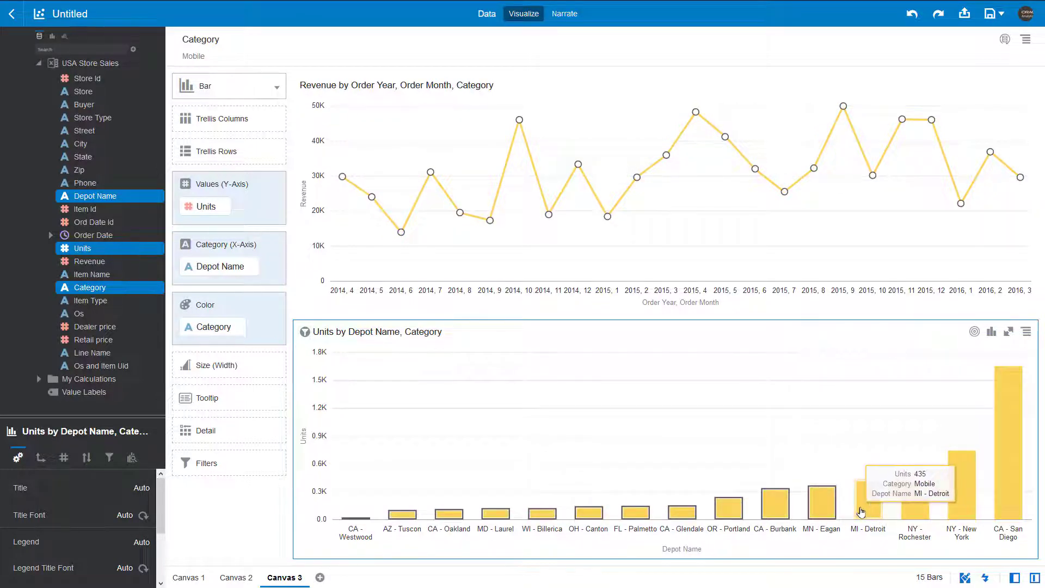
{"action": "right_click", "coordinate": [861, 512]}
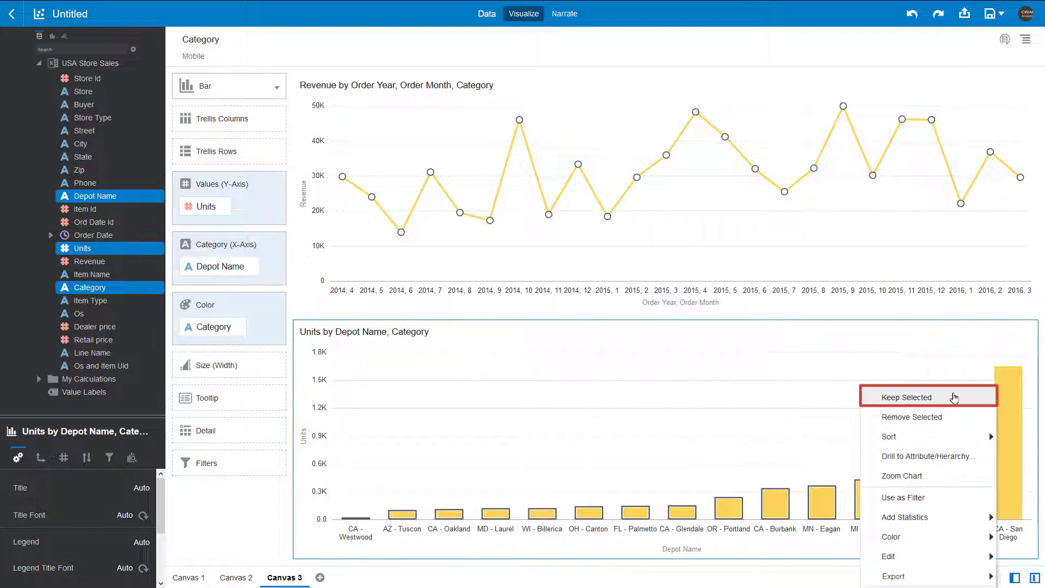
{"action": "left_click", "coordinate": [954, 398]}
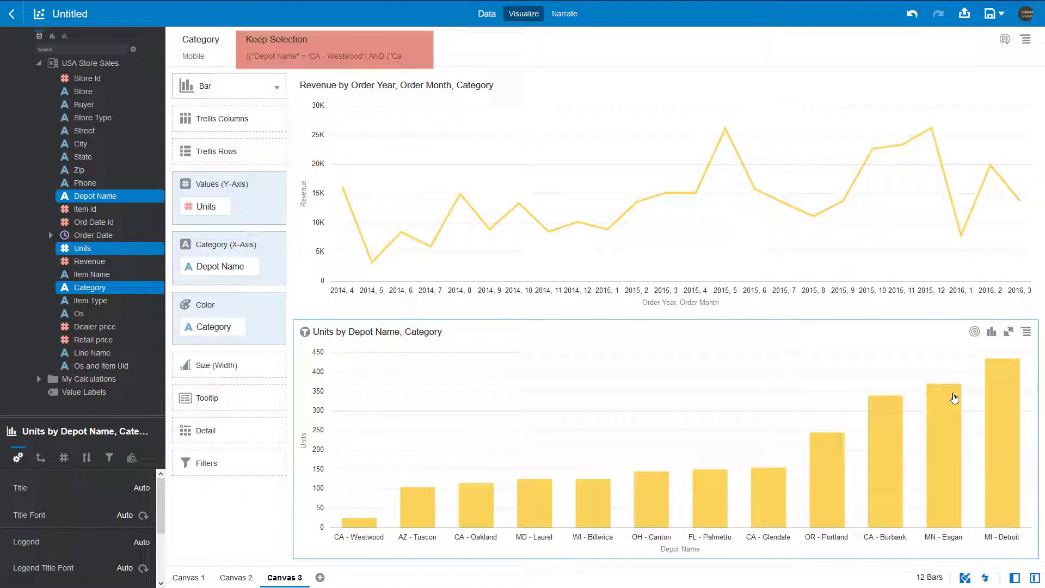
Replace Category with Item Type as the bar chart's color attribute.
{"action": "left_click", "coordinate": [122, 302]}
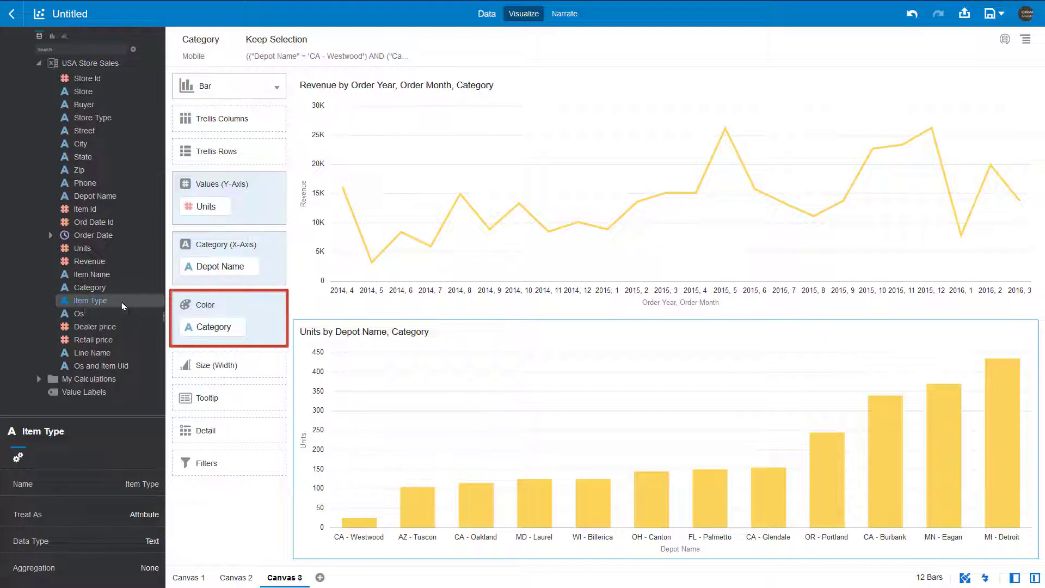
{"action": "left_click_drag", "start_coordinate": [122, 301], "coordinate": [198, 326]}
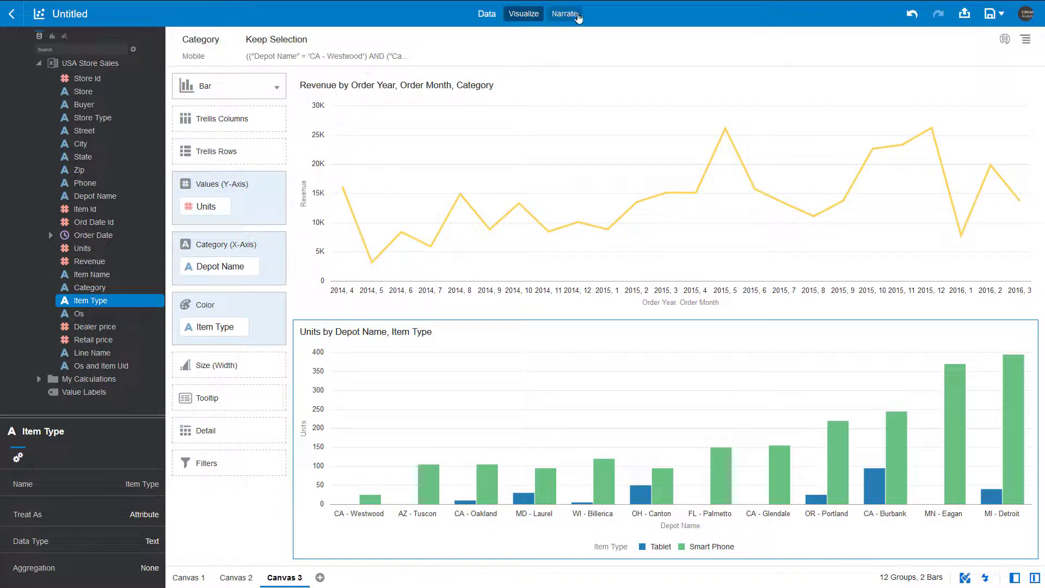
Add Canvas 3 to the Narrate story as its third page and enable that page's description.
{"action": "left_click", "coordinate": [578, 17]}
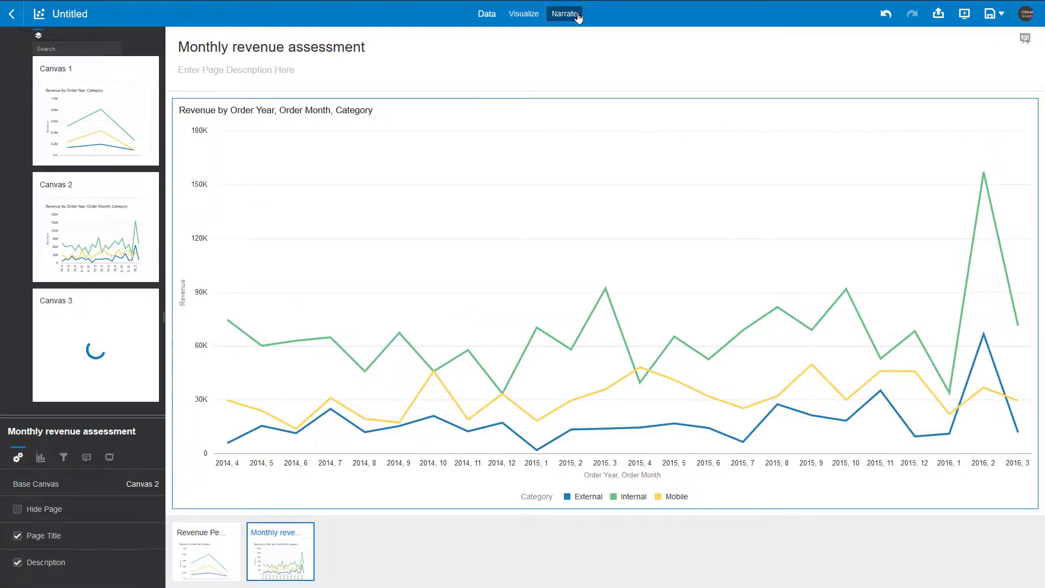
{"action": "double_click", "coordinate": [136, 327]}
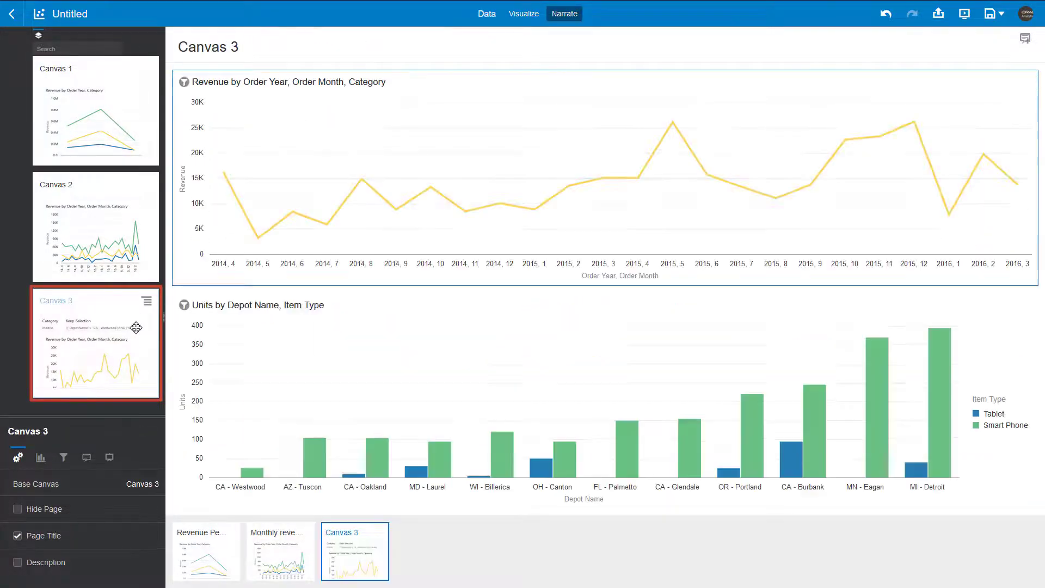
{"action": "left_click", "coordinate": [18, 562]}
Title the third story page "Low revenue for mobile" and describe it as "Flat revenue sales for mobile devices".
{"action": "triple_click", "coordinate": [171, 49]}
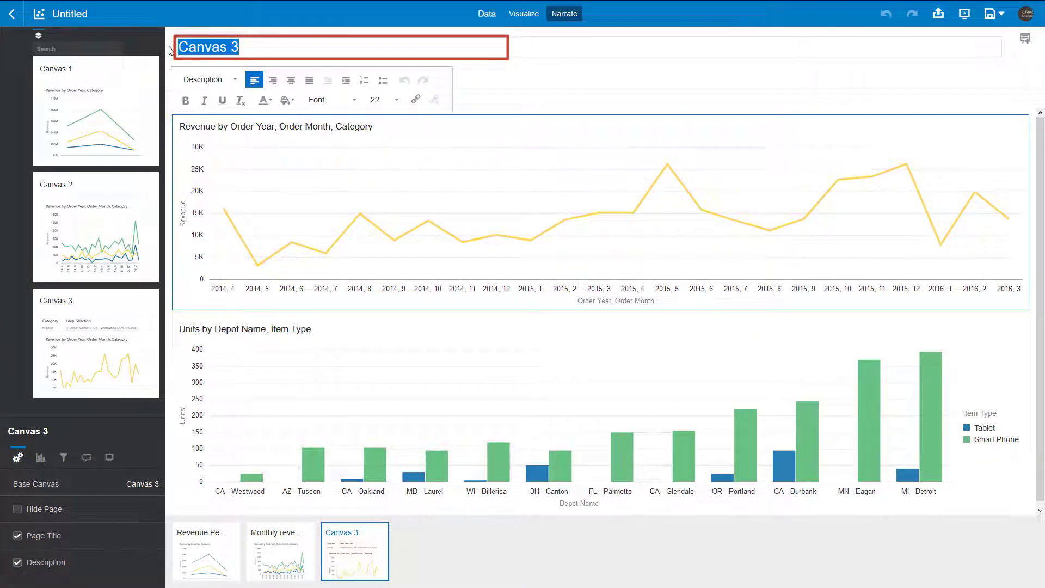
{"action": "type", "text": "Low revenue for mobile"}
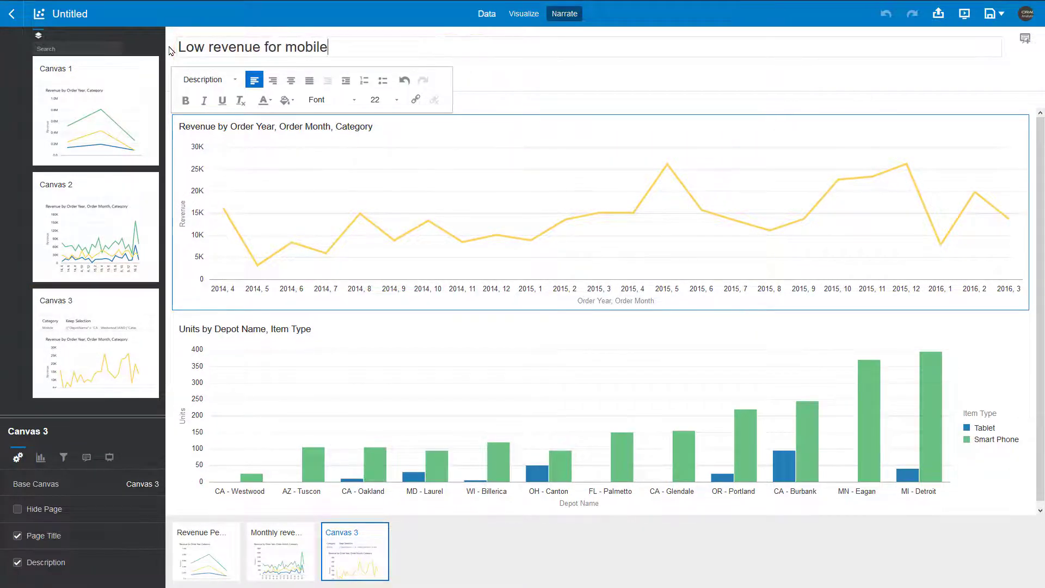
{"action": "left_click", "coordinate": [197, 72]}
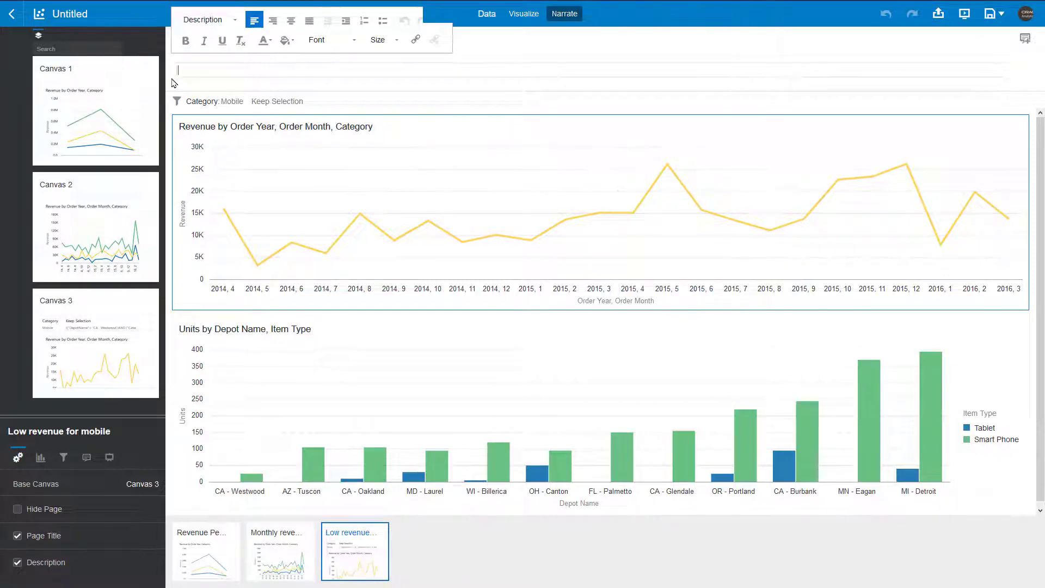
{"action": "type", "text": "Flat revenue sales for mobile de"}
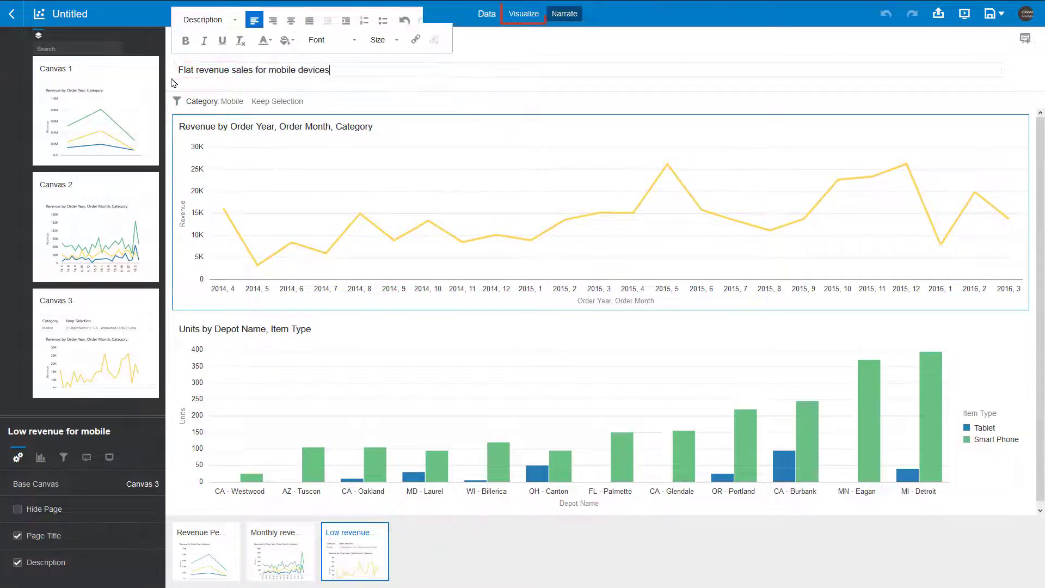
{"action": "type", "text": "vices"}
Return to the Visualize view and duplicate Canvas 3.
{"action": "left_click", "coordinate": [523, 13]}
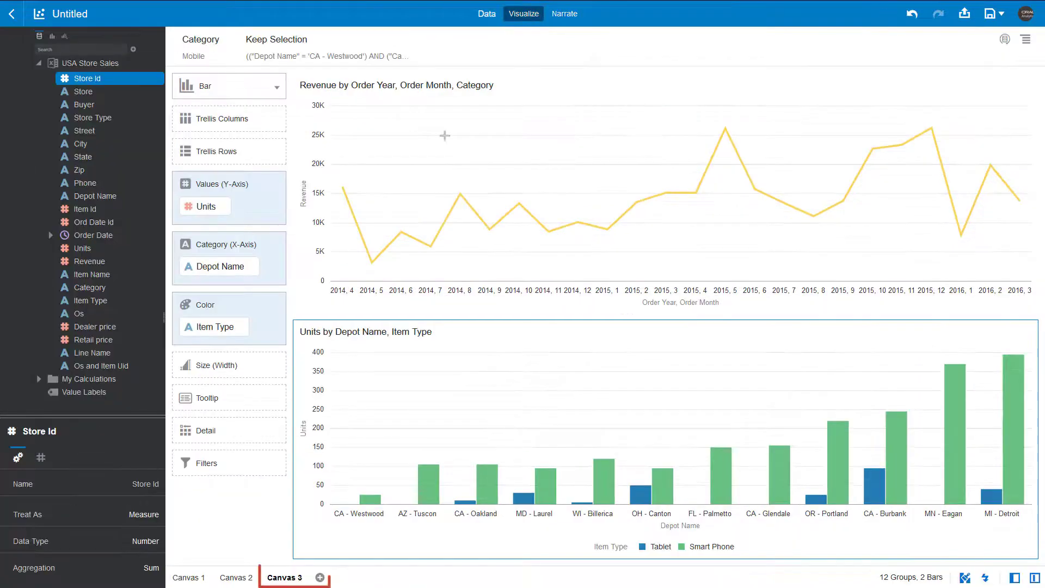
{"action": "left_click", "coordinate": [301, 578]}
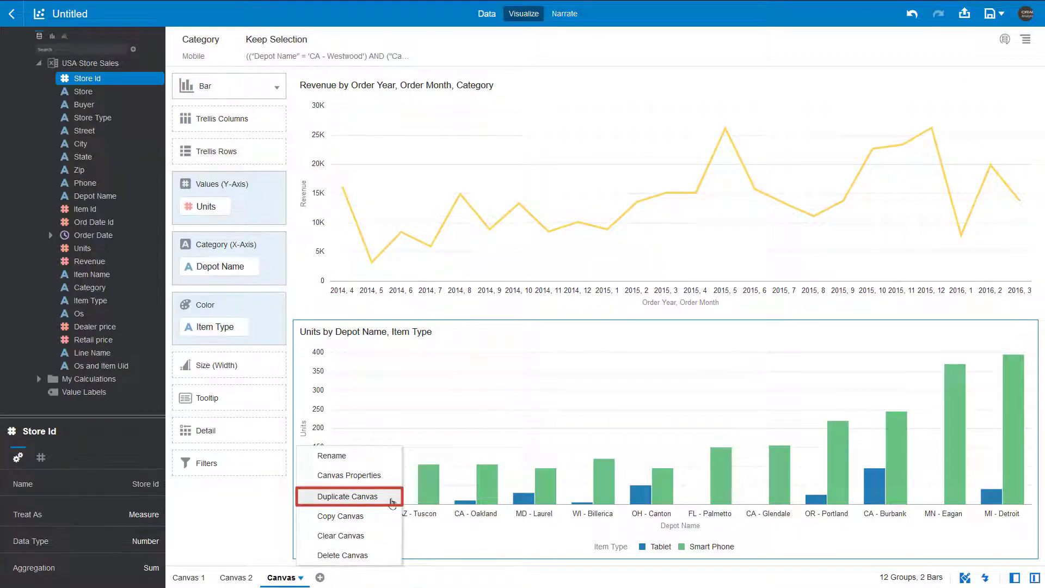
{"action": "left_click", "coordinate": [391, 498]}
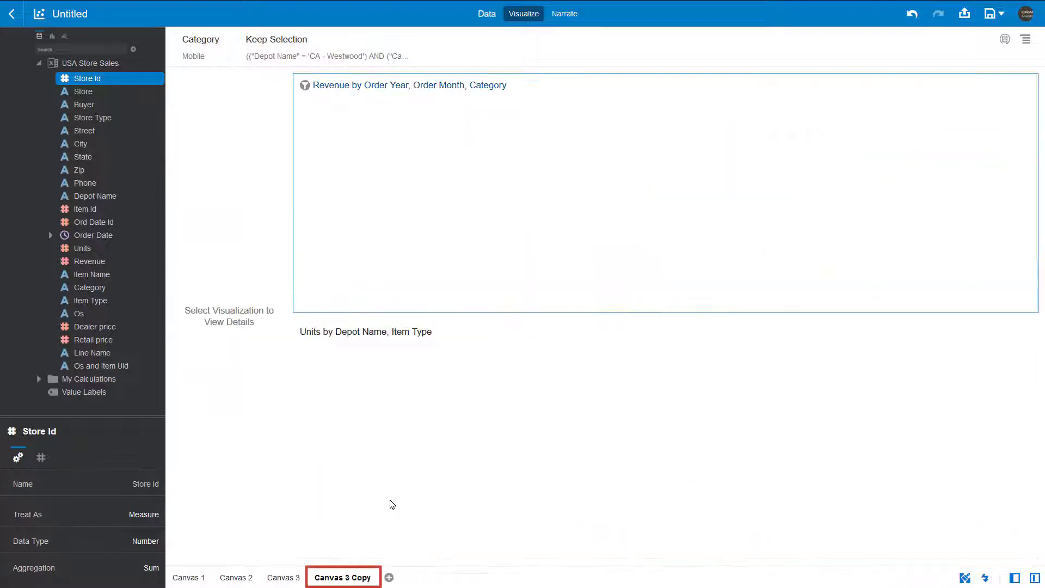
Rename the duplicate of Canvas 3 as Canvas 4.
{"action": "left_click", "coordinate": [370, 578]}
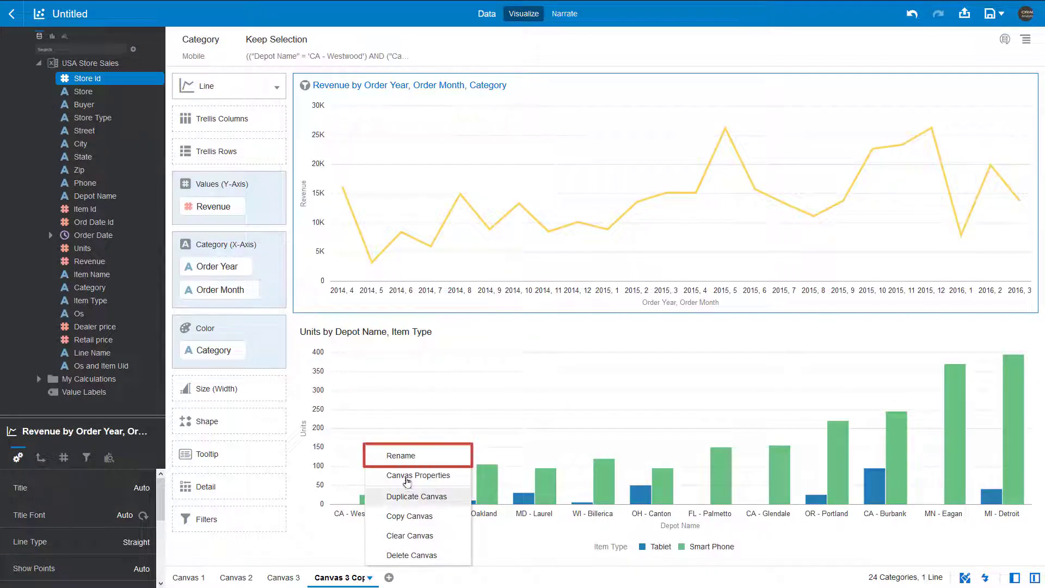
{"action": "left_click", "coordinate": [423, 458]}
{"action": "left_click", "coordinate": [389, 577]}
{"action": "key", "text": "BackSpace"}
{"action": "key", "text": "BackSpace"}
{"action": "key", "text": "BackSpace"}
{"action": "key", "text": "BackSpace"}
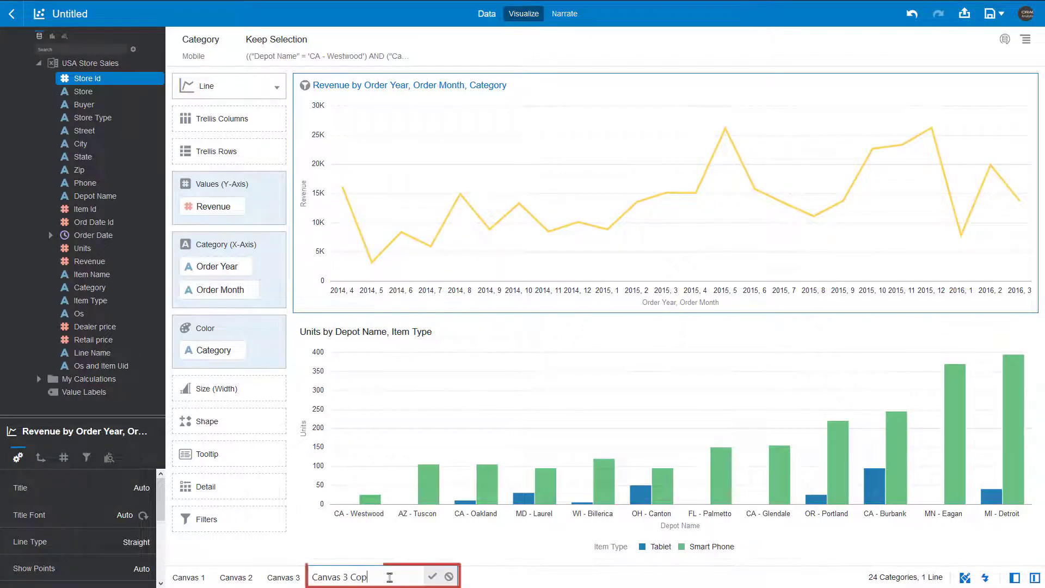
{"action": "type", "text": "4"}
{"action": "key", "text": "Return"}
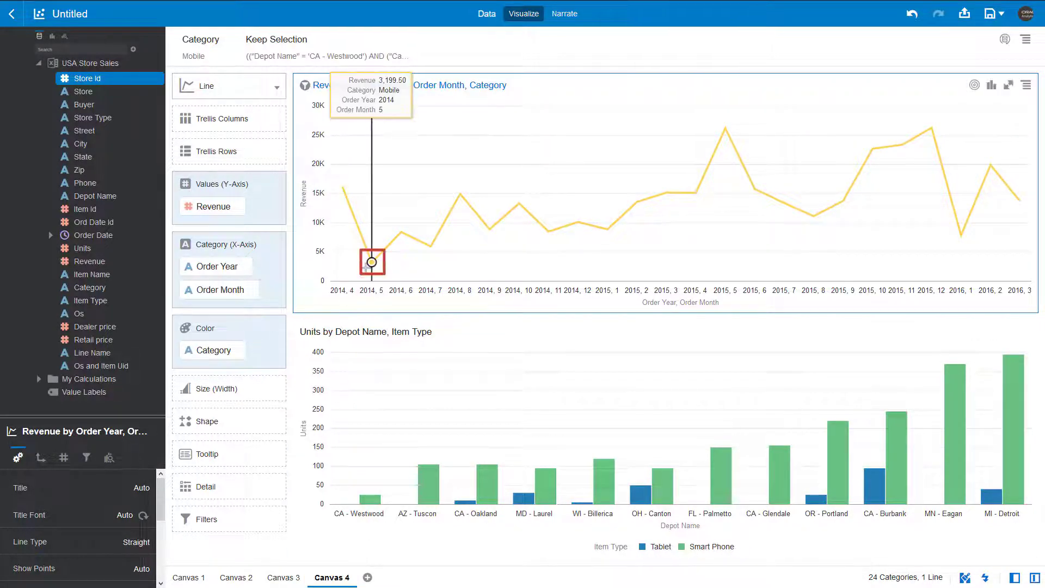
Drill the Canvas 4 revenue line chart from its 2014 month 5 point to the Store Type data element.
{"action": "right_click", "coordinate": [372, 265]}
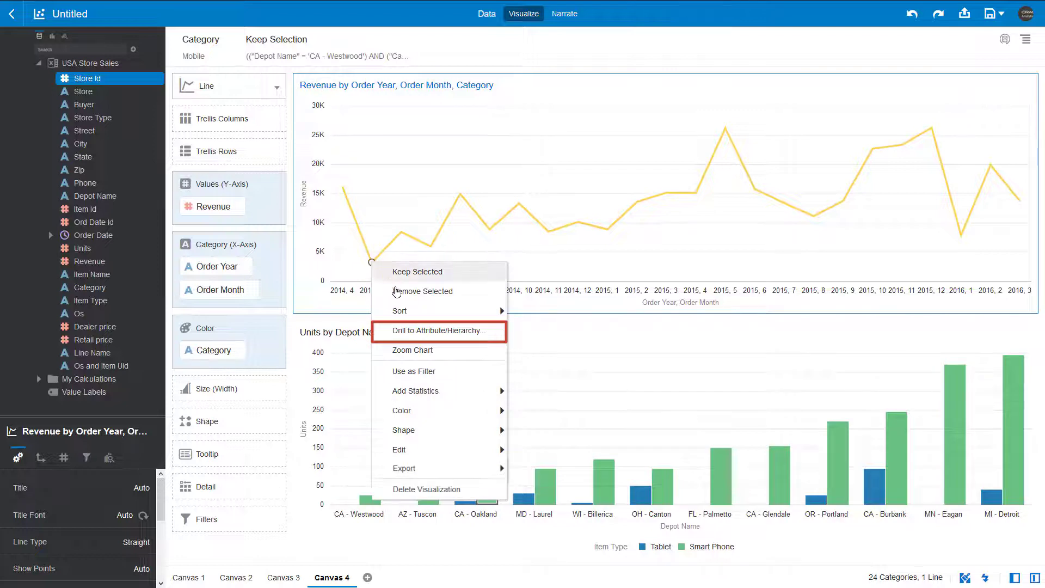
{"action": "left_click", "coordinate": [386, 332]}
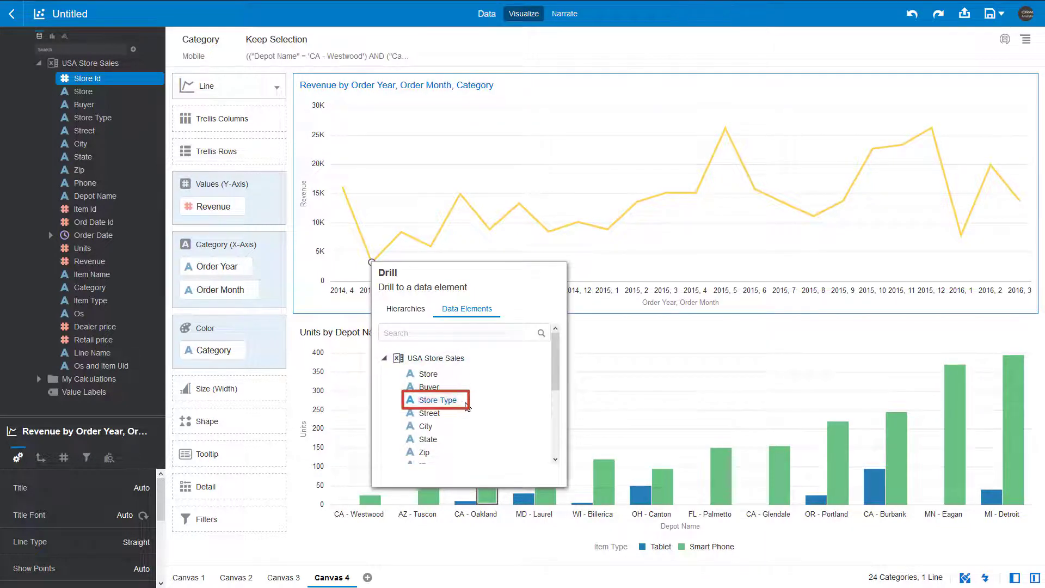
{"action": "left_click", "coordinate": [438, 400]}
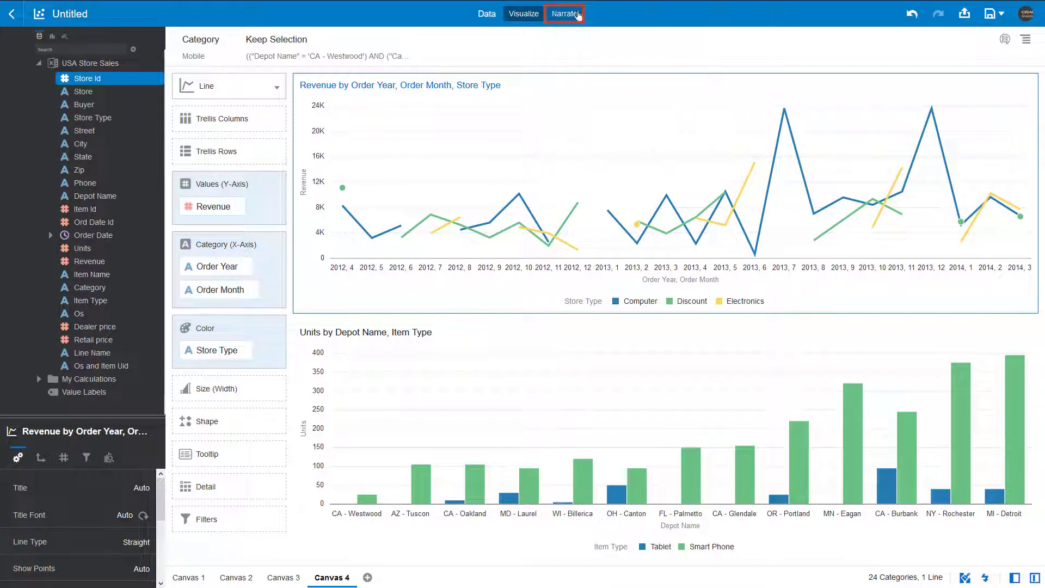
Add Canvas4 to the Narrate story as its fourth page and title the page "Store type drill".
{"action": "left_click", "coordinate": [565, 14]}
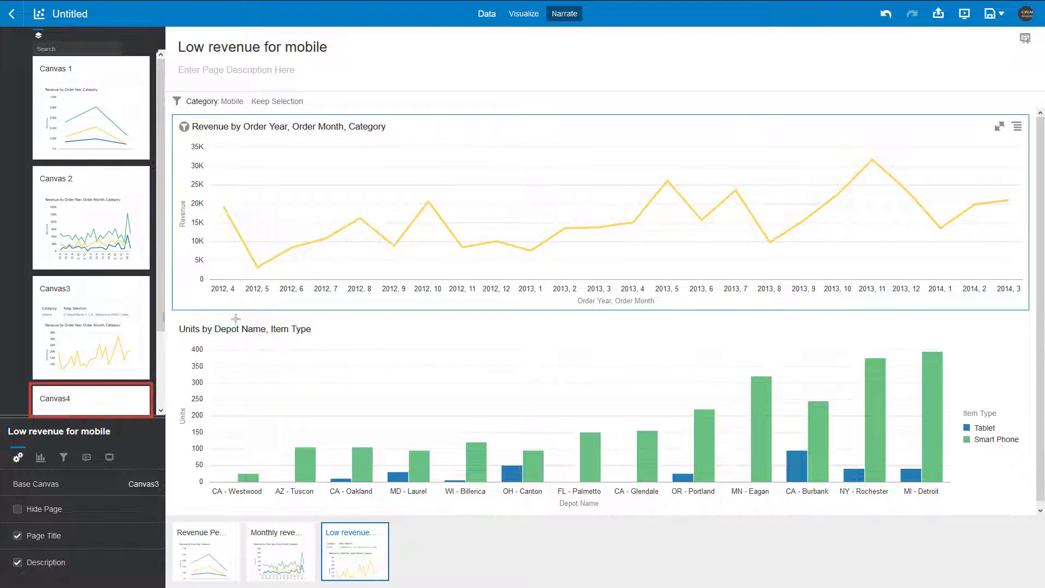
{"action": "left_click_drag", "start_coordinate": [133, 399], "coordinate": [120, 403]}
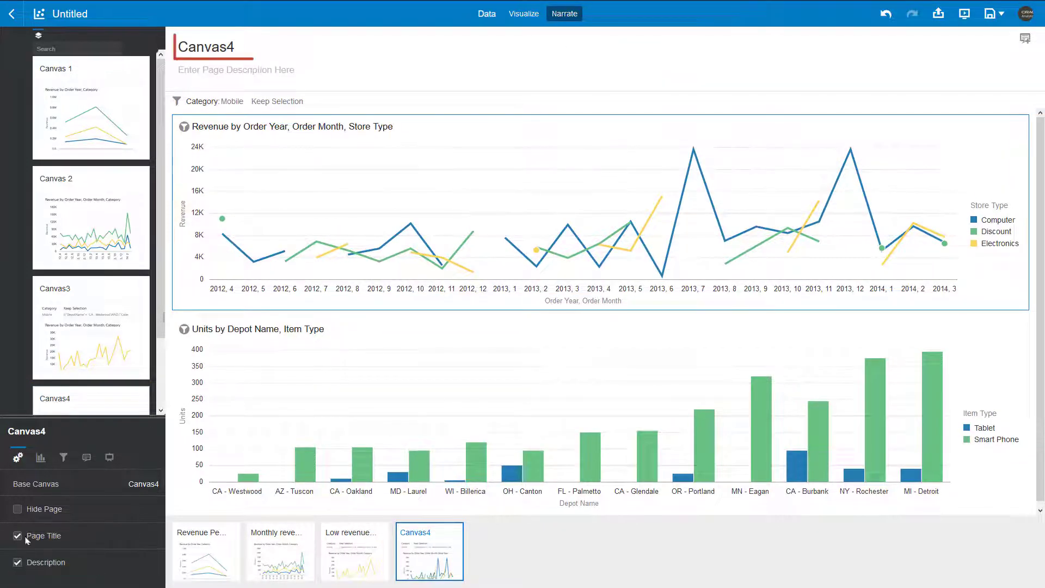
{"action": "left_click_drag", "start_coordinate": [242, 48], "coordinate": [177, 51]}
{"action": "type", "text": "Store type drill"}
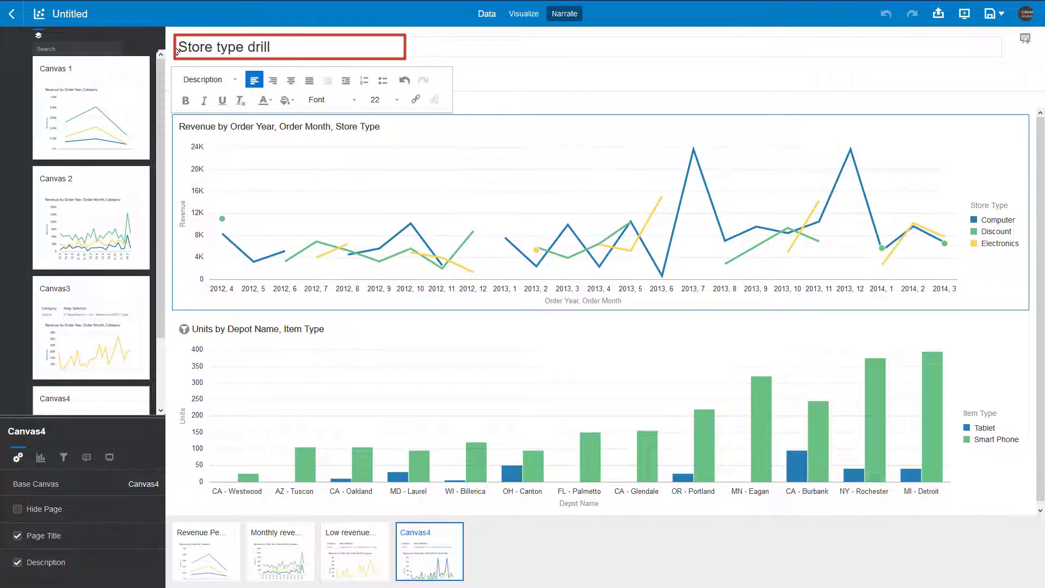
Describe the fourth story page as "Revenue only growing for Computer Store types".
{"action": "left_click", "coordinate": [180, 69]}
{"action": "type", "text": "reve"}
{"action": "key", "text": "BackSpace"}
{"action": "key", "text": "BackSpace"}
{"action": "key", "text": "BackSpace"}
{"action": "key", "text": "BackSpace"}
{"action": "type", "text": "Revenue"}
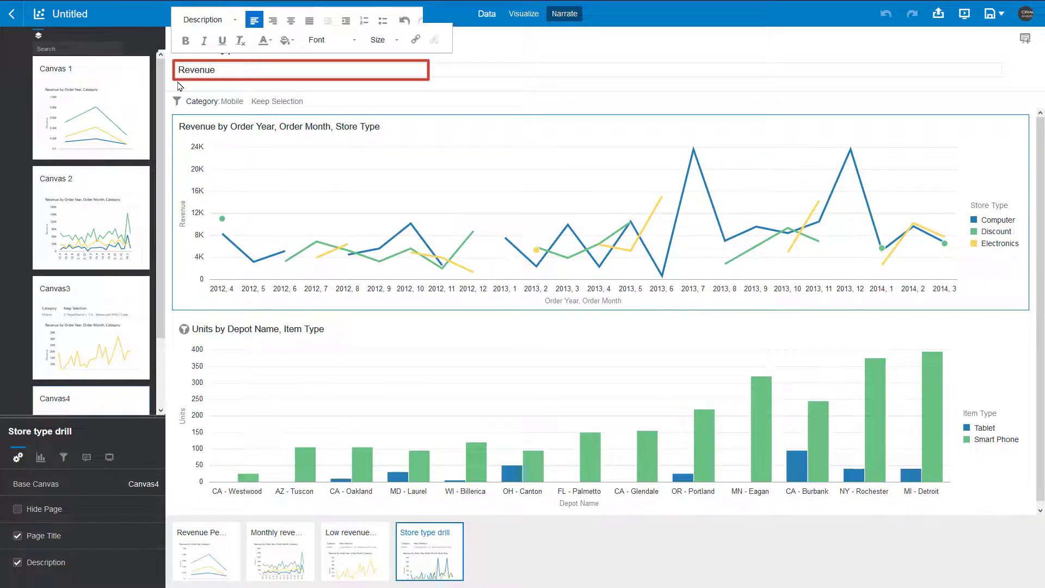
{"action": "type", "text": " only growin g for Computer Store types"}
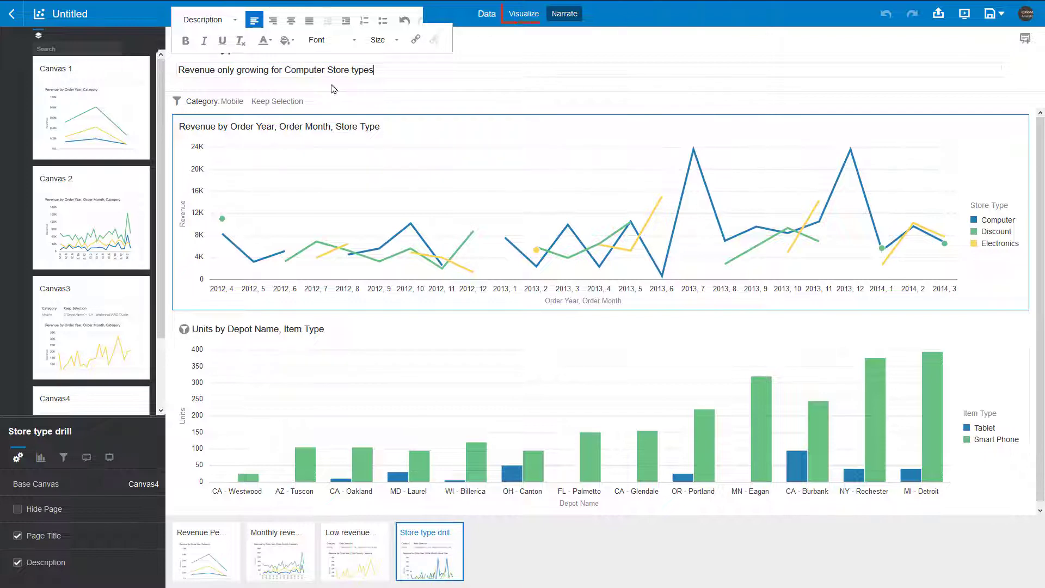
Return to the Visualize view and save the project in My Folders as "Revenue Downturn".
{"action": "left_click", "coordinate": [524, 15]}
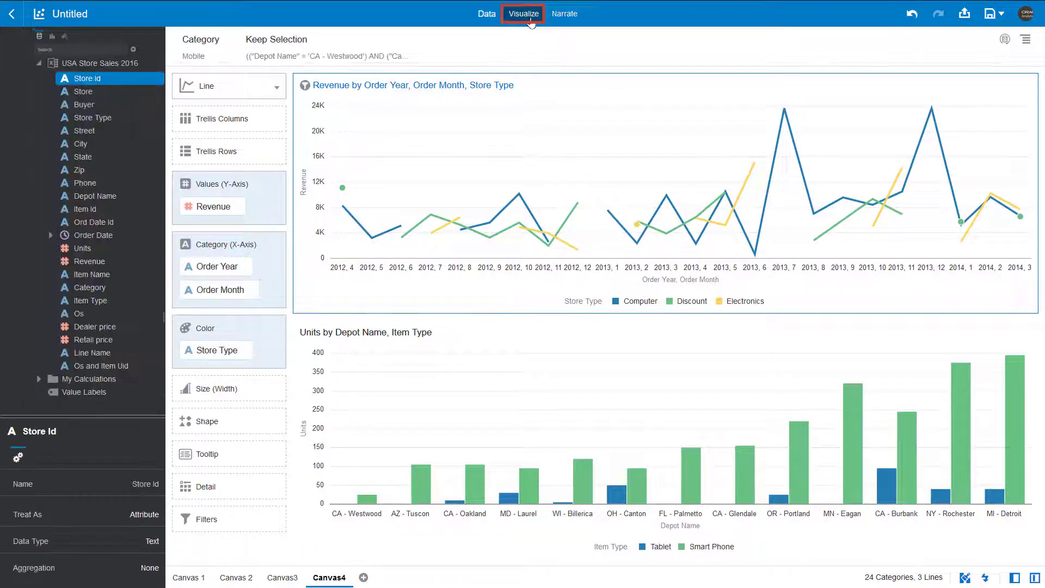
{"action": "left_click", "coordinate": [1000, 15]}
{"action": "left_click", "coordinate": [990, 51]}
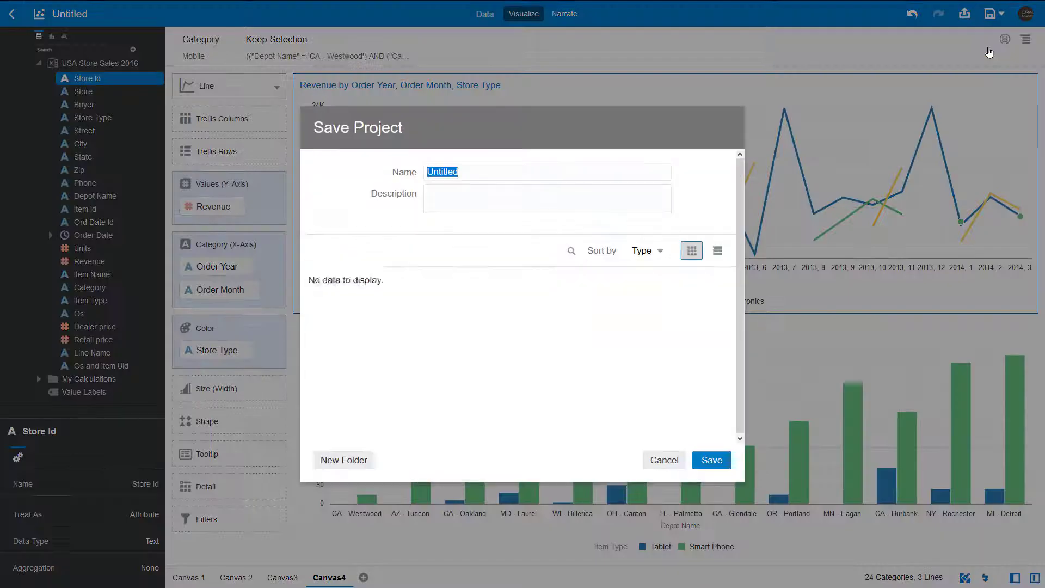
{"action": "type", "text": "Revenue Downturn"}
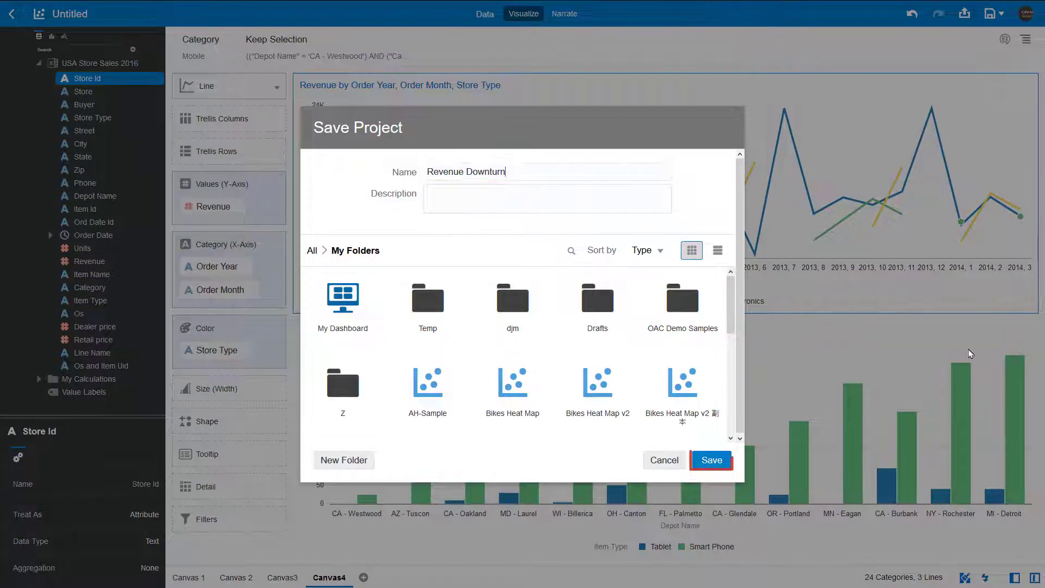
{"action": "left_click", "coordinate": [725, 461]}
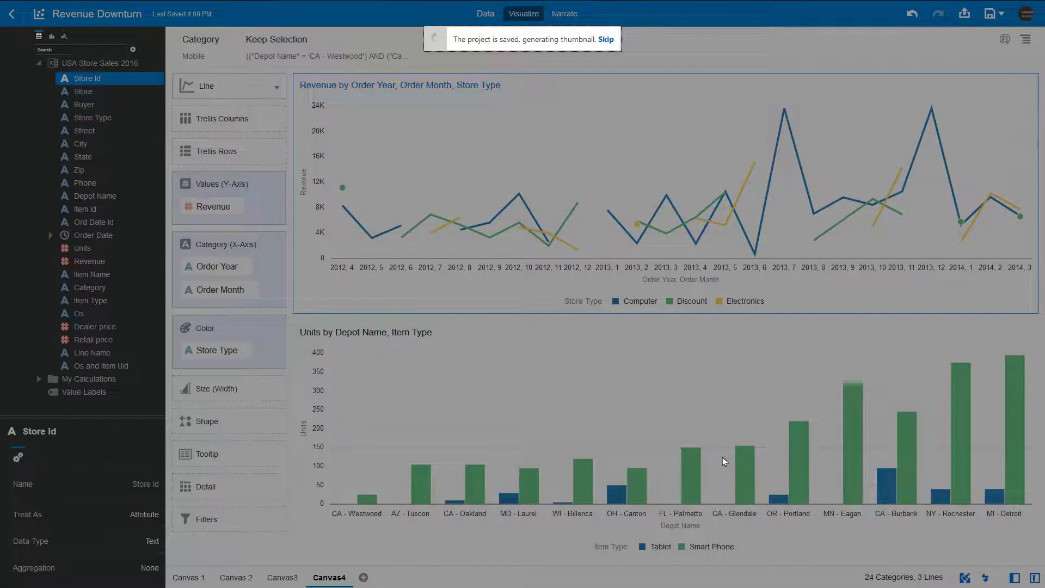
Present the Narrate story and go through its four pages from the first to the last.
{"action": "left_click", "coordinate": [580, 20]}
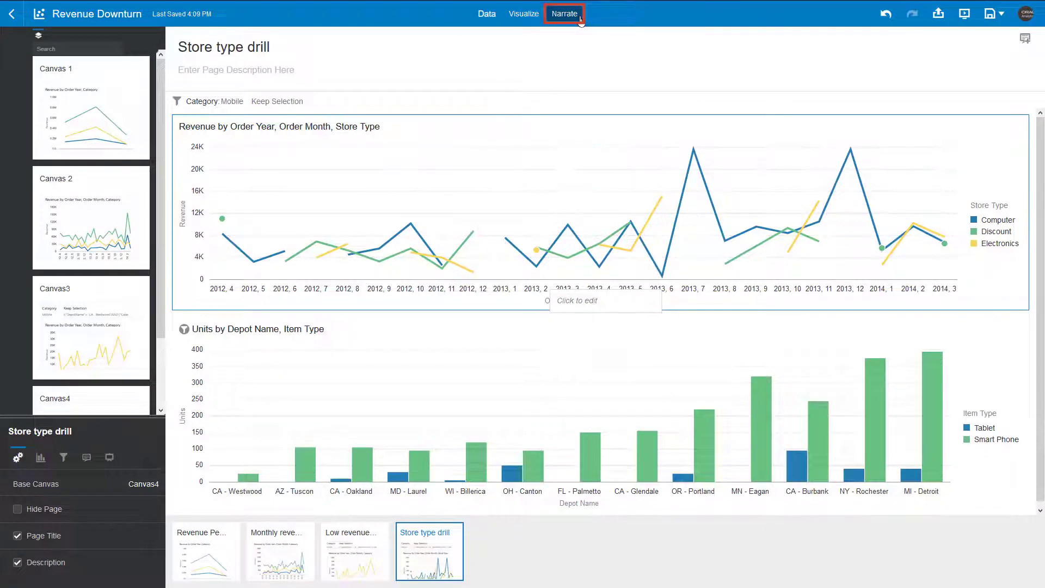
{"action": "left_click", "coordinate": [964, 14]}
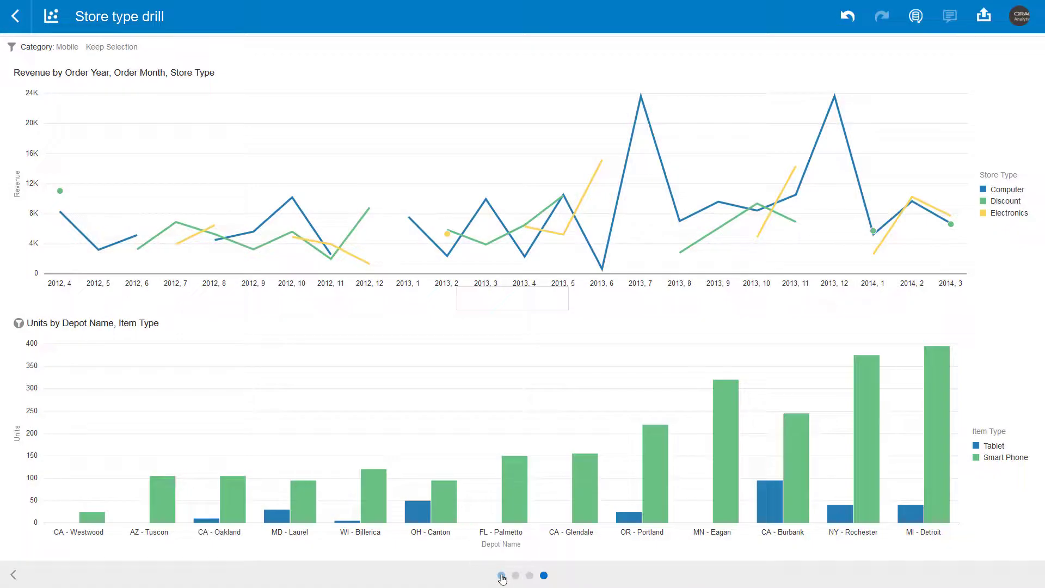
{"action": "left_click", "coordinate": [502, 576]}
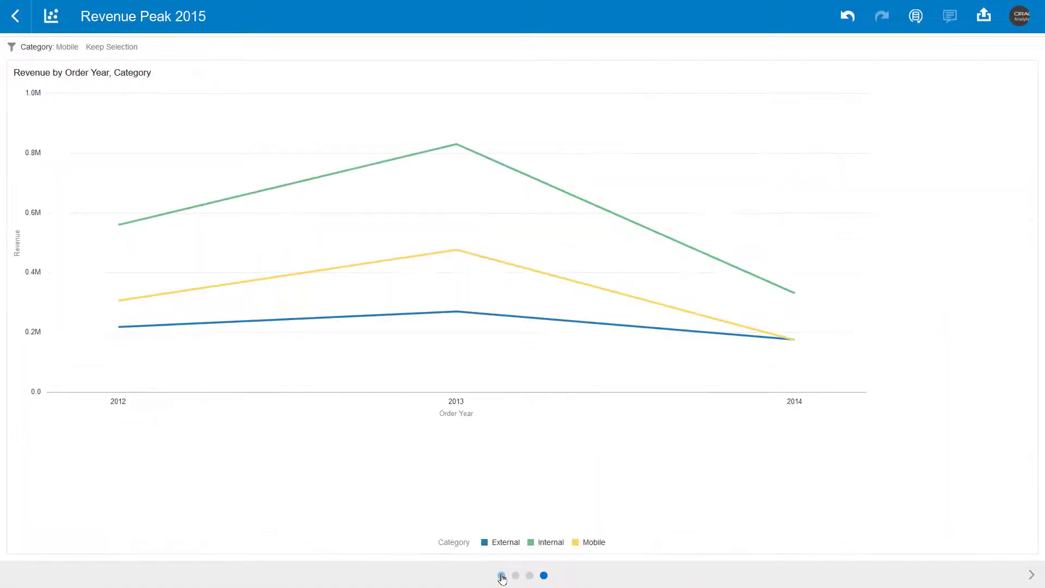
{"action": "left_click", "coordinate": [516, 576]}
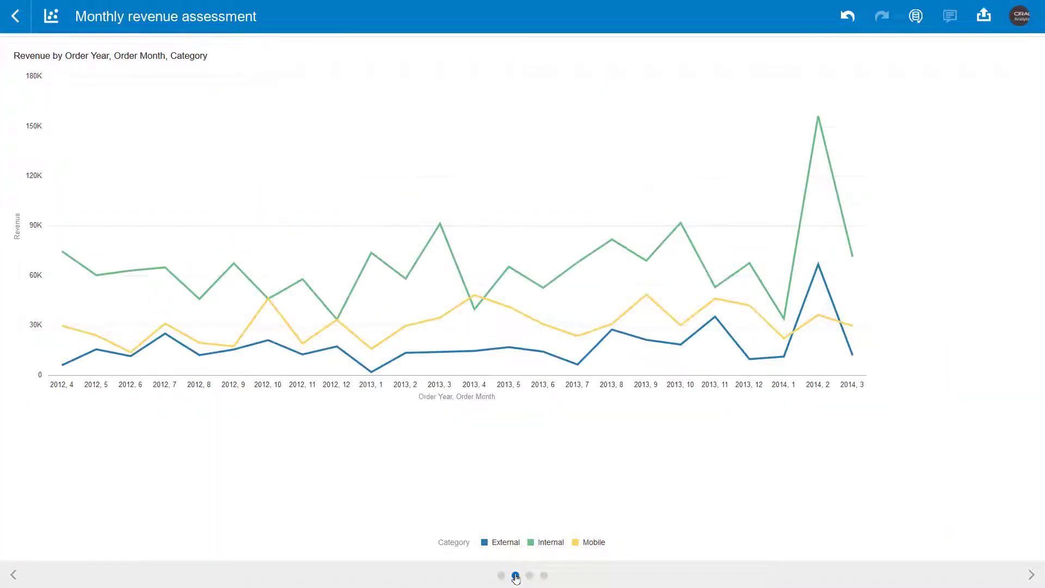
{"action": "left_click", "coordinate": [530, 576]}
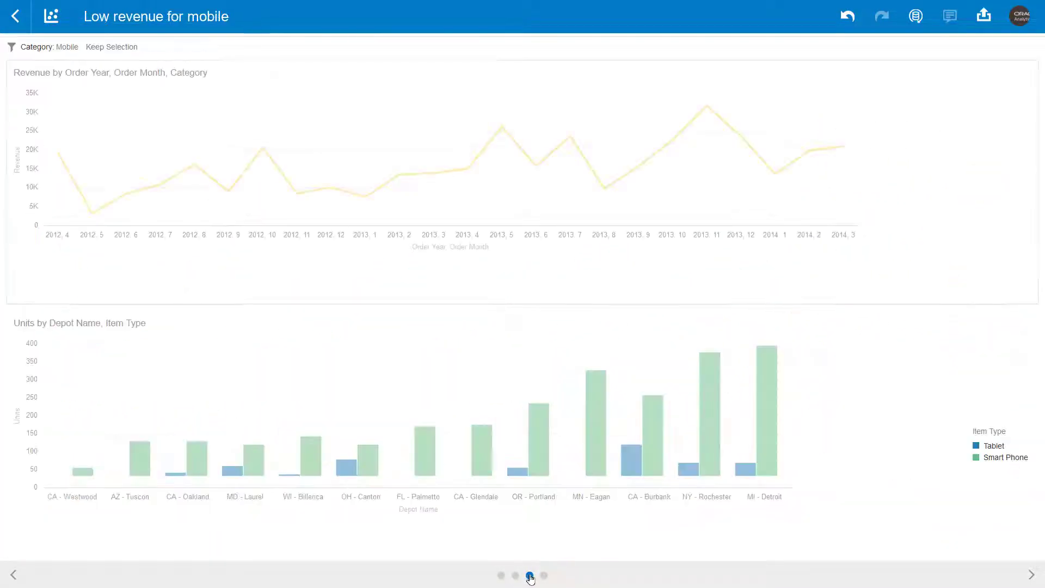
{"action": "left_click", "coordinate": [544, 576]}
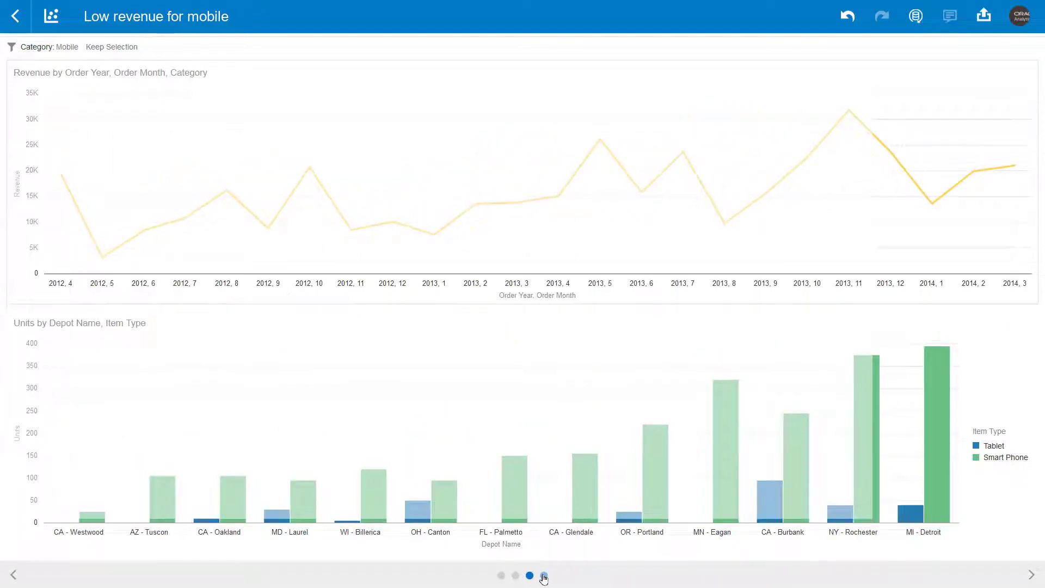